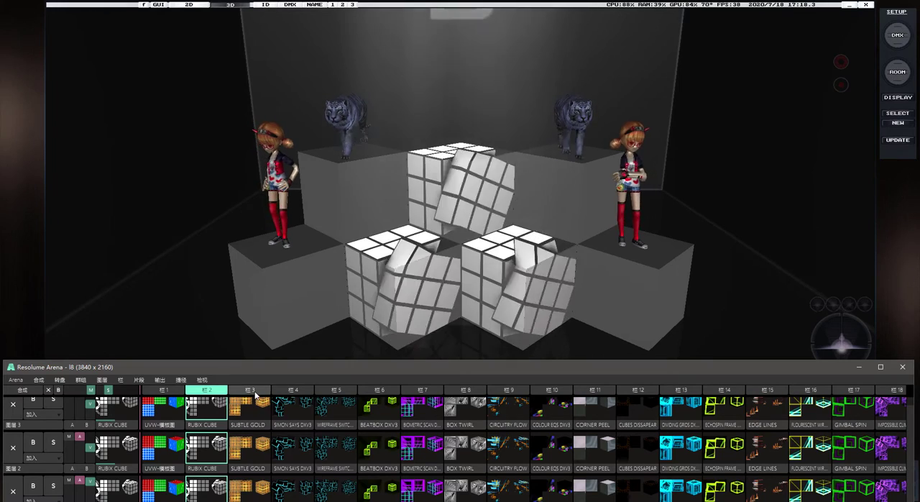
Play the SUBTLE GOLD column and the layer 1 SIMON SAYS DXV3 clip, finishing on the UVW template in column 1
{"action": "left_click", "coordinate": [251, 390]}
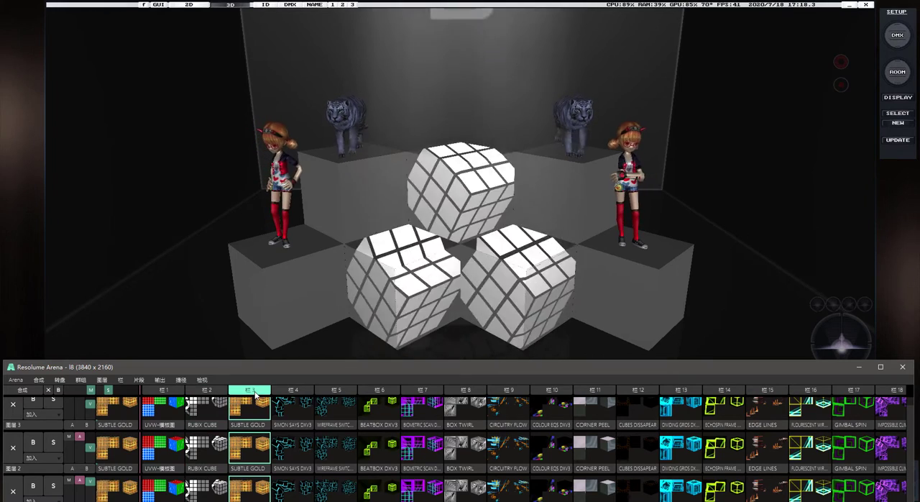
{"action": "left_click", "coordinate": [287, 491]}
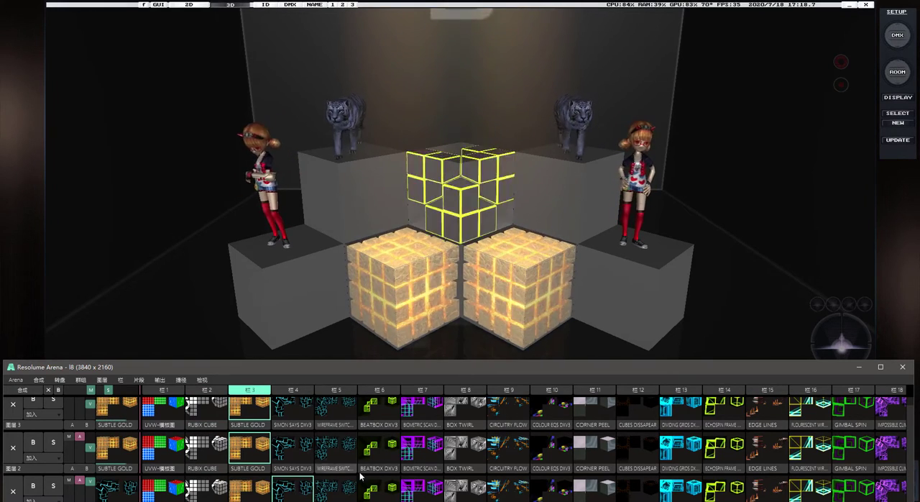
{"action": "left_click", "coordinate": [165, 392]}
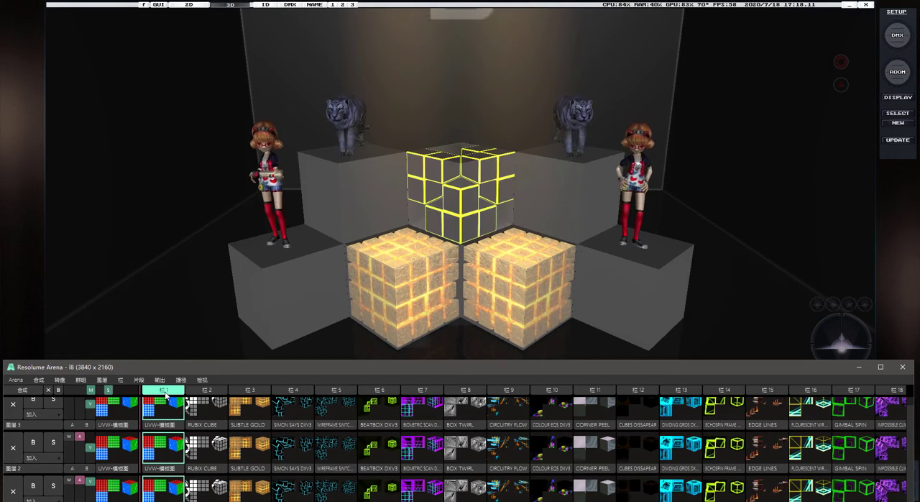
Switch to the L8 visualizer and examine the front cube model in the room setup
{"action": "left_click", "coordinate": [752, 229]}
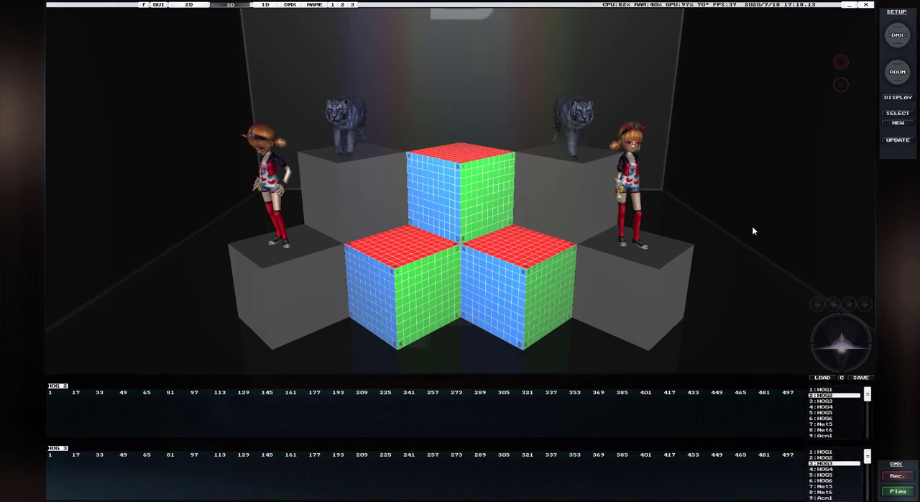
{"action": "left_click", "coordinate": [897, 74]}
{"action": "left_click", "coordinate": [539, 300]}
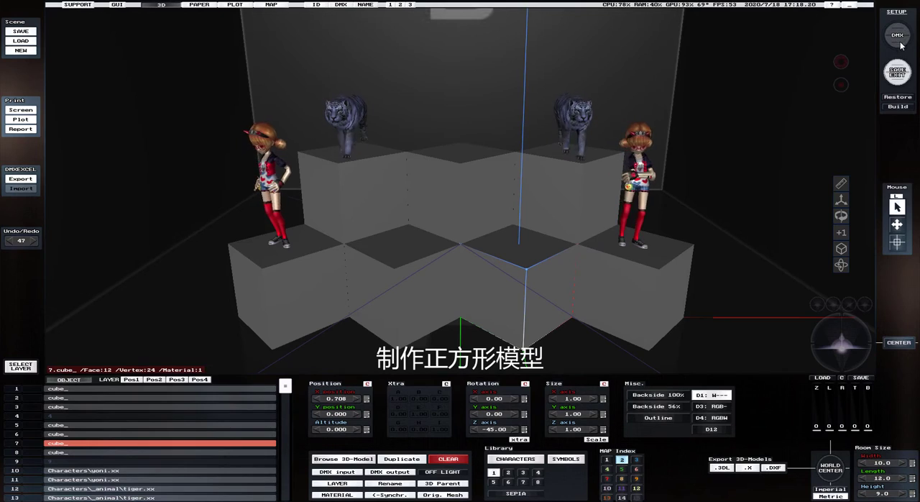
{"action": "left_click", "coordinate": [898, 72]}
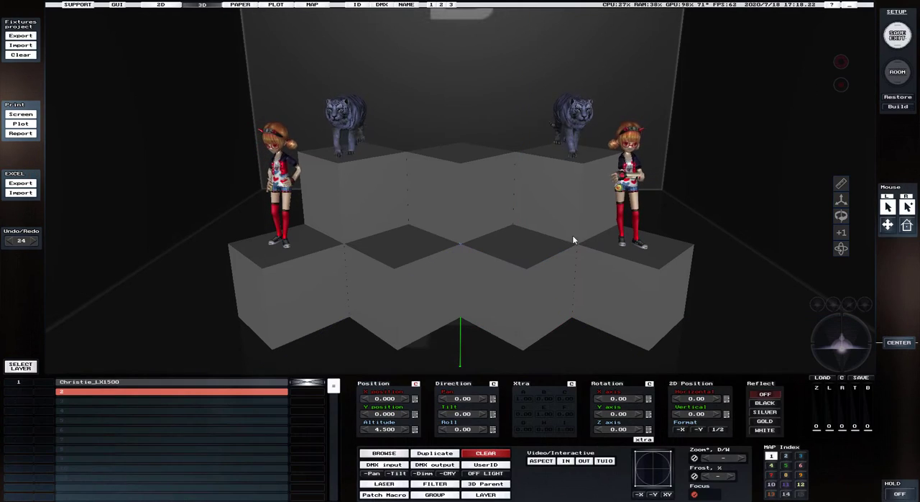
Examine the Christie_LX1500 projector's position, angle and filter settings, and leave the DMX setup with its settings saved
{"action": "left_click", "coordinate": [197, 384]}
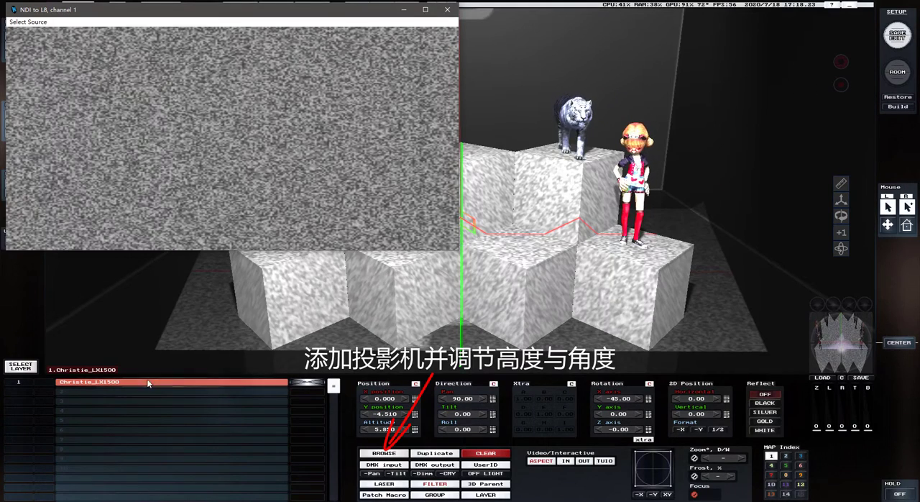
{"action": "left_click", "coordinate": [405, 10]}
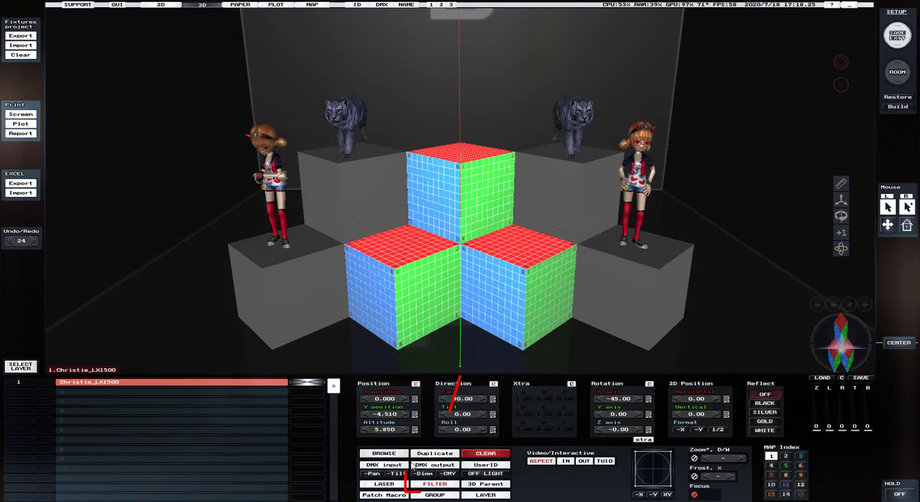
{"action": "left_click", "coordinate": [435, 483]}
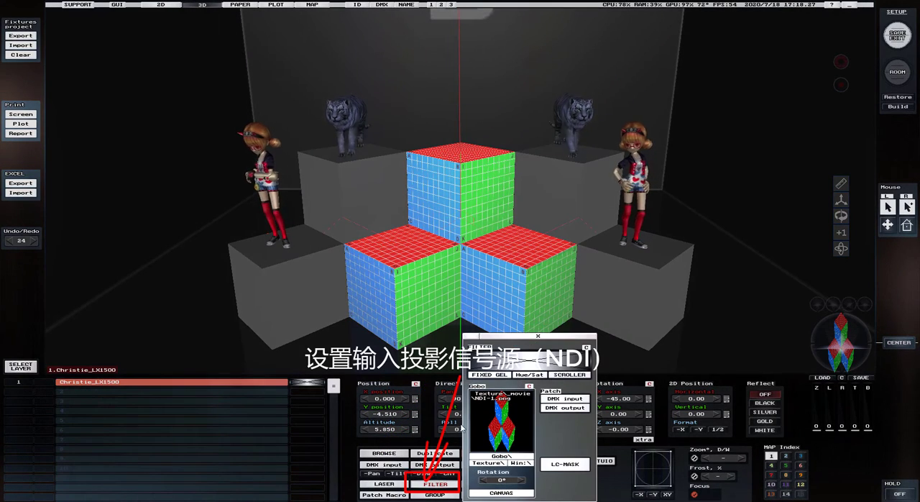
{"action": "left_click", "coordinate": [538, 335]}
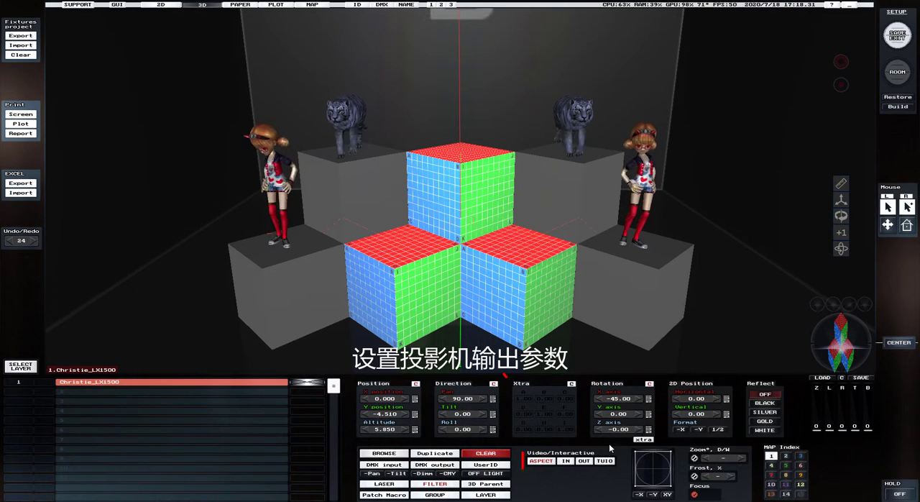
{"action": "mouse_move", "coordinate": [853, 351]}
{"action": "left_mouse_down"}
{"action": "mouse_move", "coordinate": [840, 345]}
{"action": "mouse_move", "coordinate": [849, 345]}
{"action": "left_mouse_up"}
{"action": "scroll", "coordinate": [849, 346], "scroll_direction": "up", "scroll_amount": 5}
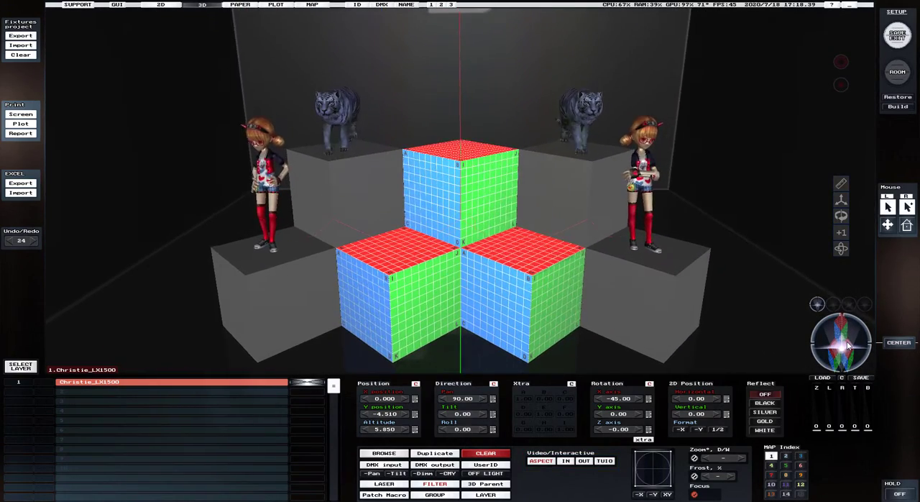
{"action": "left_click", "coordinate": [897, 40]}
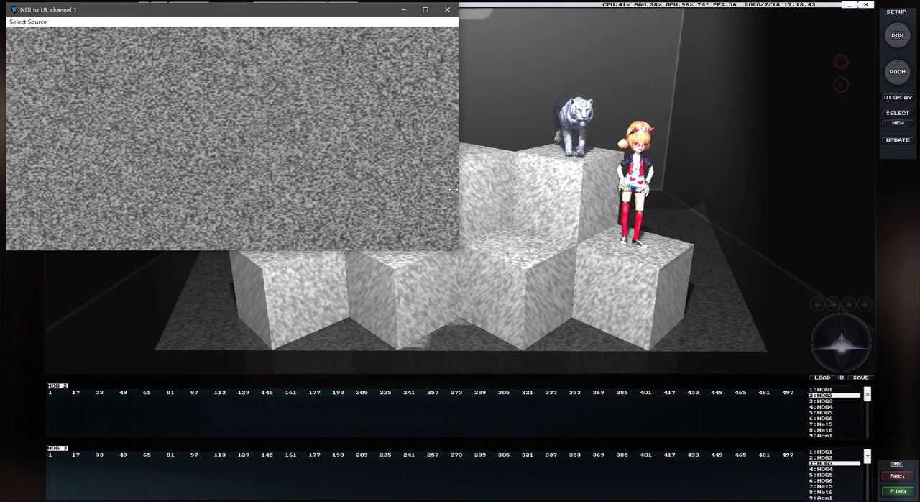
{"action": "left_click", "coordinate": [405, 12]}
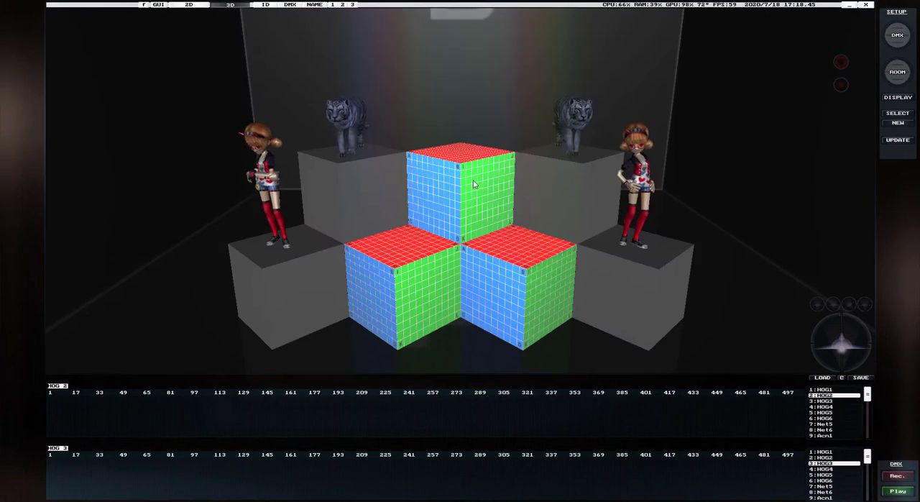
Switch to Resolume Arena and maximize its window
{"action": "left_click", "coordinate": [154, 501]}
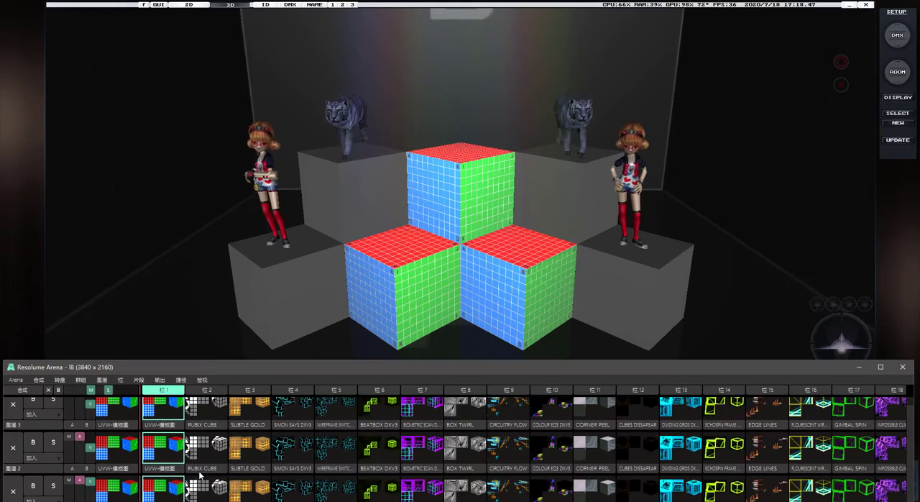
{"action": "left_click_drag", "start_coordinate": [452, 365], "coordinate": [458, 41]}
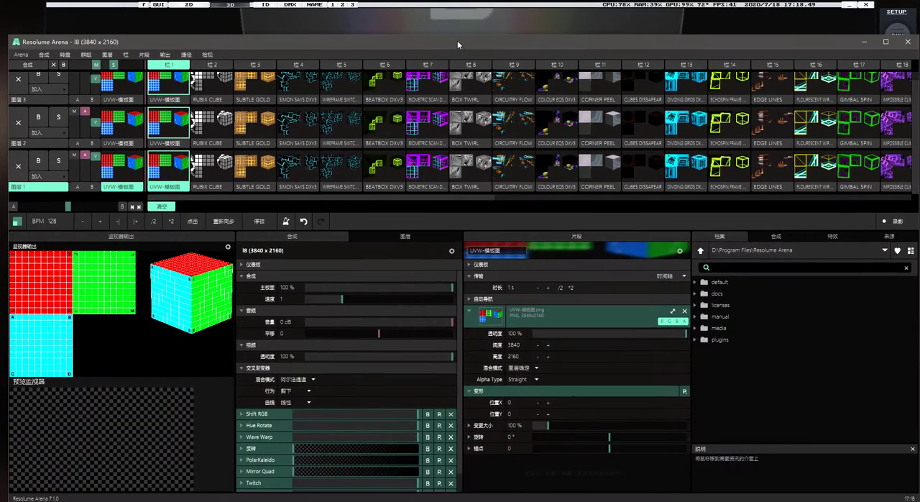
{"action": "double_click", "coordinate": [457, 41]}
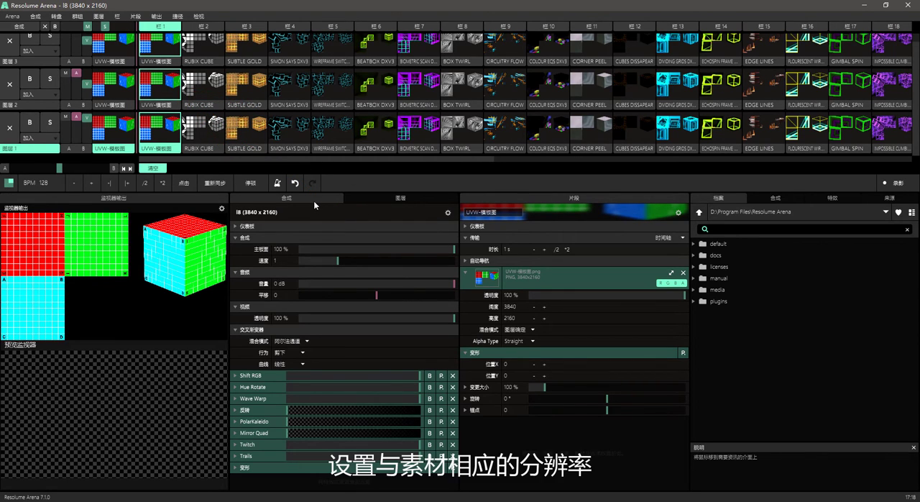
Set the composition size to the 3840 x 2160 (4K) preset and apply it
{"action": "left_click", "coordinate": [448, 214]}
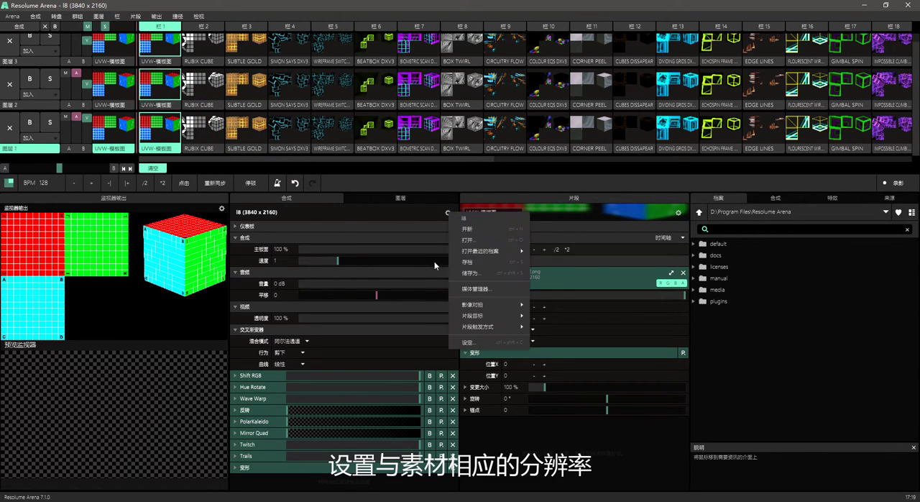
{"action": "left_click", "coordinate": [492, 347]}
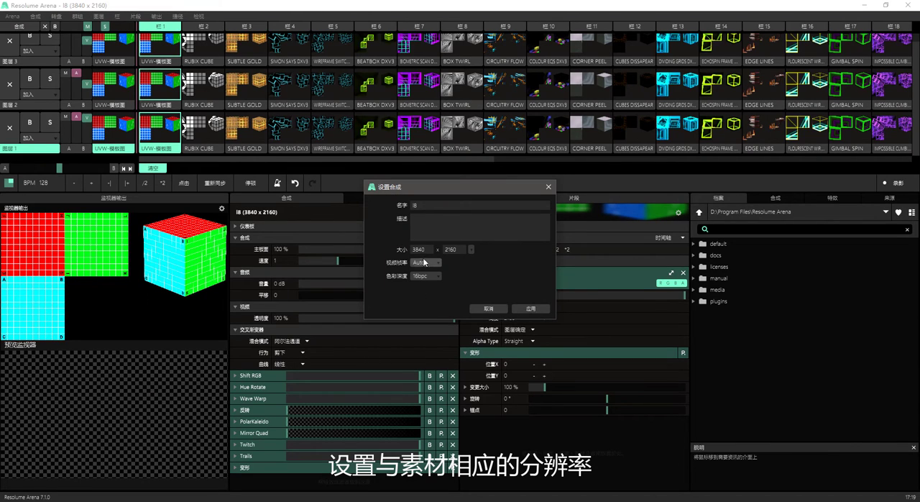
{"action": "left_click", "coordinate": [471, 250]}
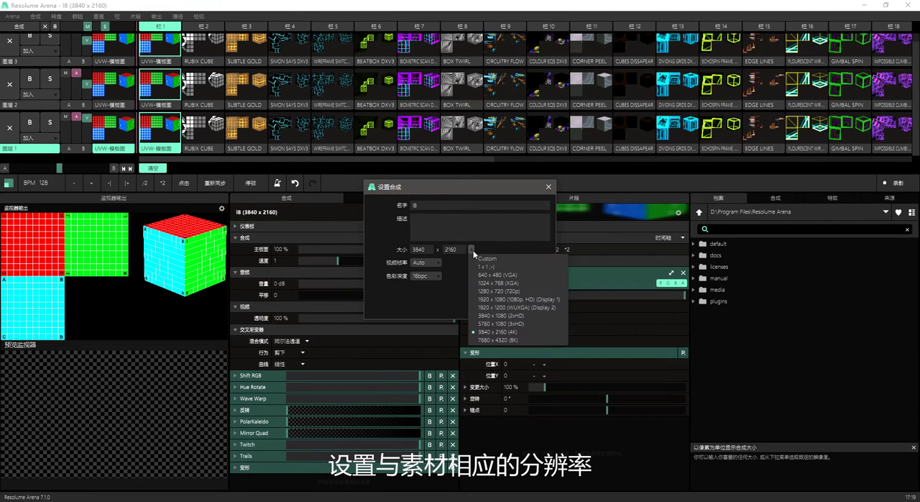
{"action": "left_click", "coordinate": [504, 334]}
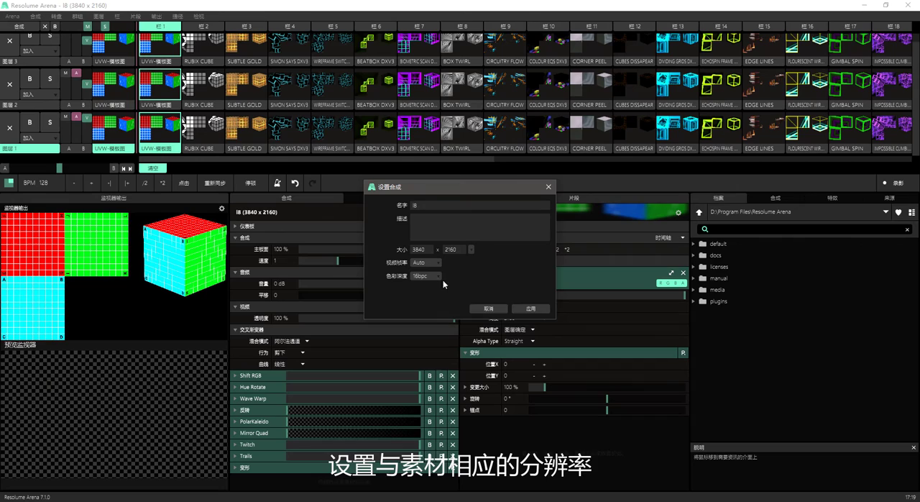
{"action": "left_click", "coordinate": [529, 309]}
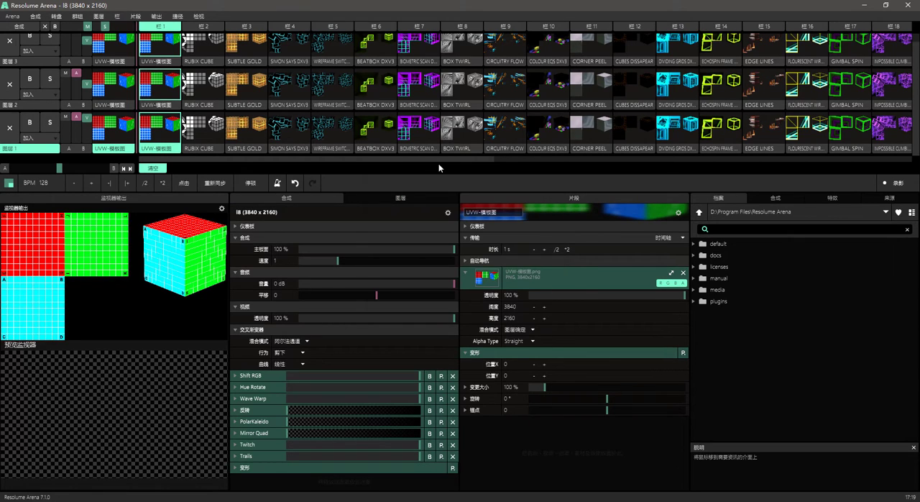
Open the Advanced Output settings and move the red R slice up over the blue and green slices in the output
{"action": "left_click", "coordinate": [156, 18]}
{"action": "mouse_move", "coordinate": [177, 16]}
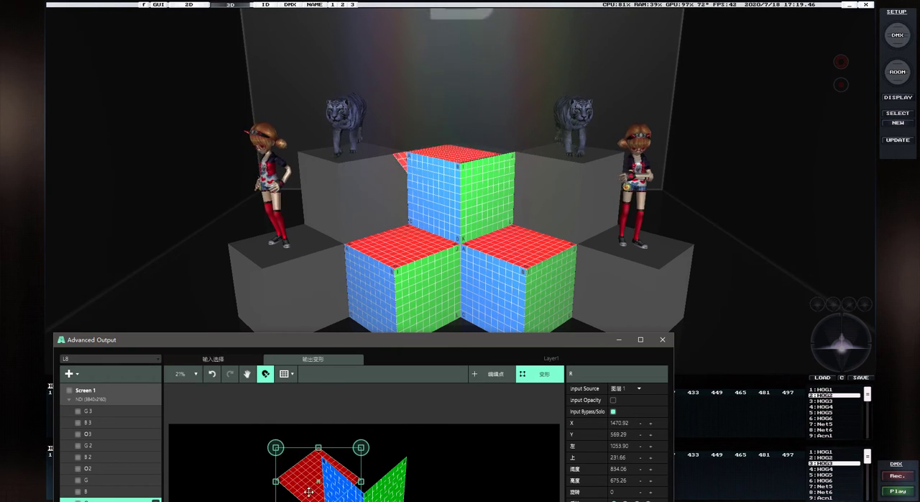
{"action": "left_click_drag", "start_coordinate": [308, 492], "coordinate": [391, 454]}
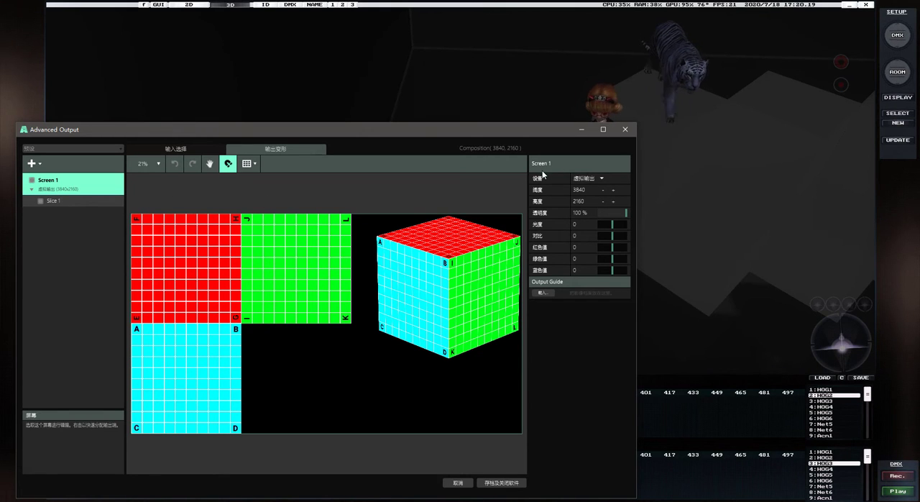
Set Screen 1's output device to NDI and open the source selection of the NDI to L8 channel 1 receiver
{"action": "left_click", "coordinate": [589, 180]}
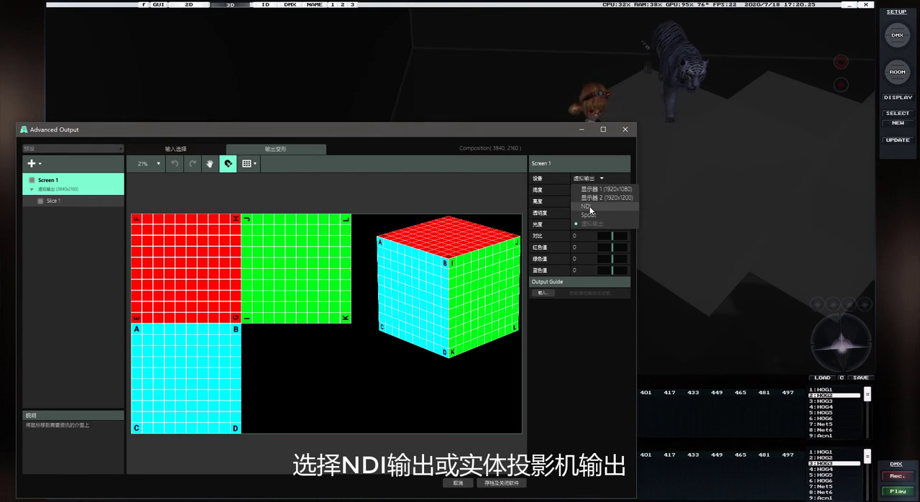
{"action": "left_click", "coordinate": [587, 206]}
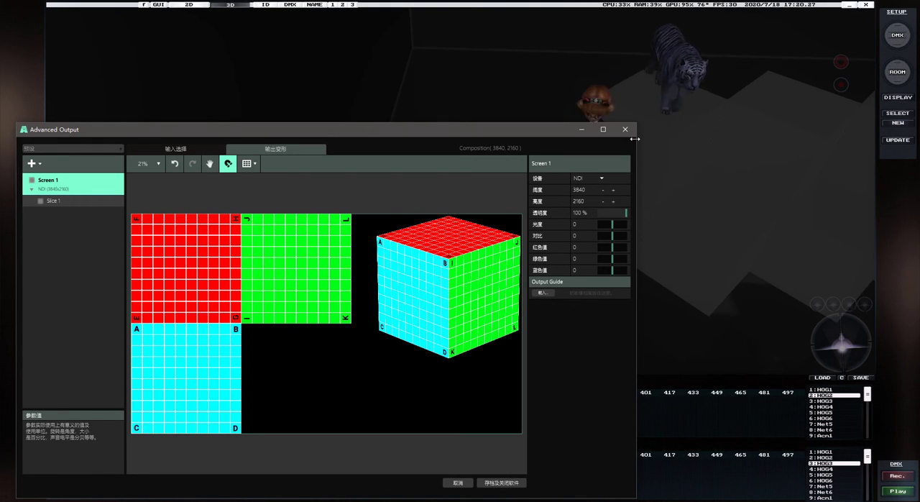
{"action": "left_click_drag", "start_coordinate": [506, 132], "coordinate": [494, 132]}
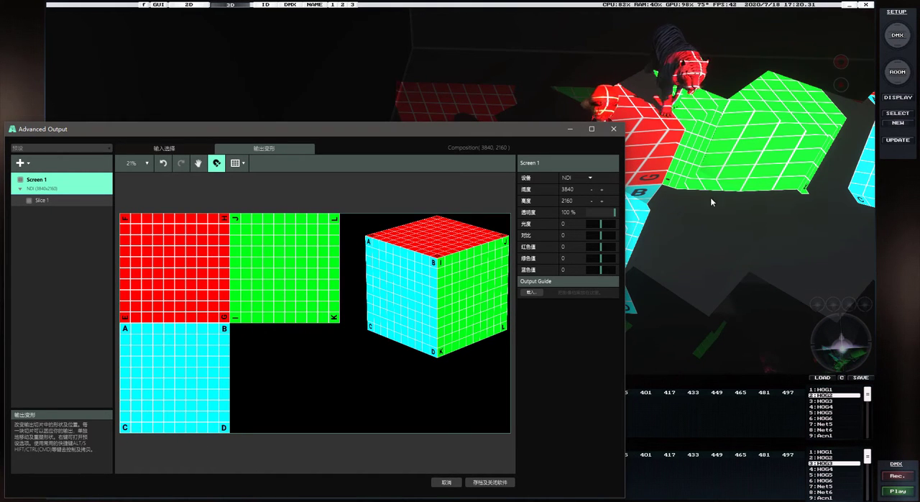
{"action": "left_click", "coordinate": [160, 497]}
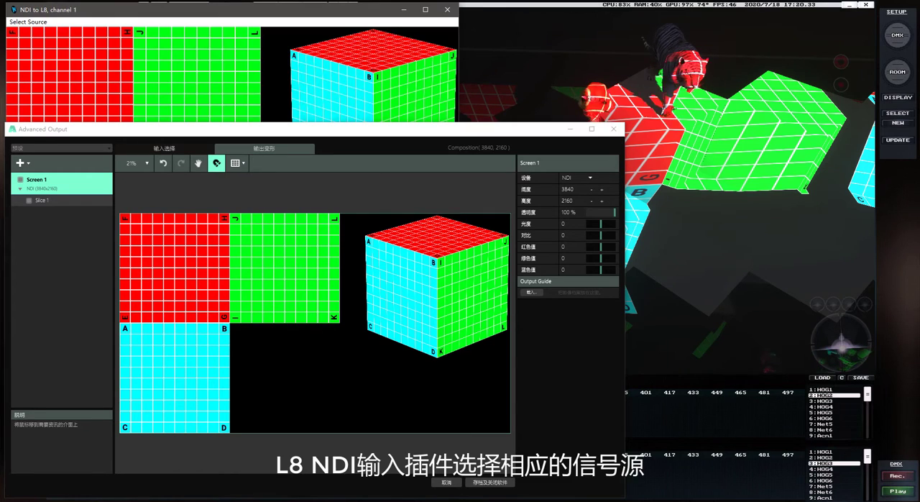
{"action": "left_click", "coordinate": [29, 22]}
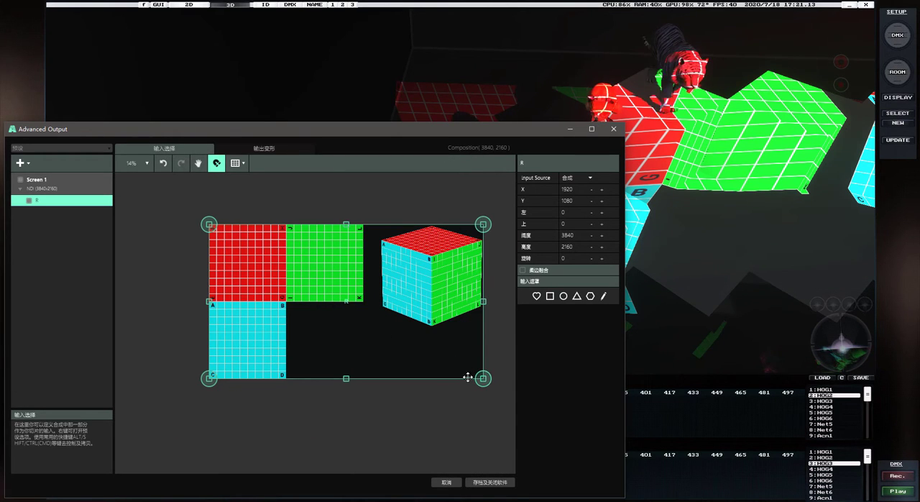
Crop the R slice's input selection to exactly the red square of the template, 1080 x 1080
{"action": "left_click_drag", "start_coordinate": [483, 378], "coordinate": [286, 302]}
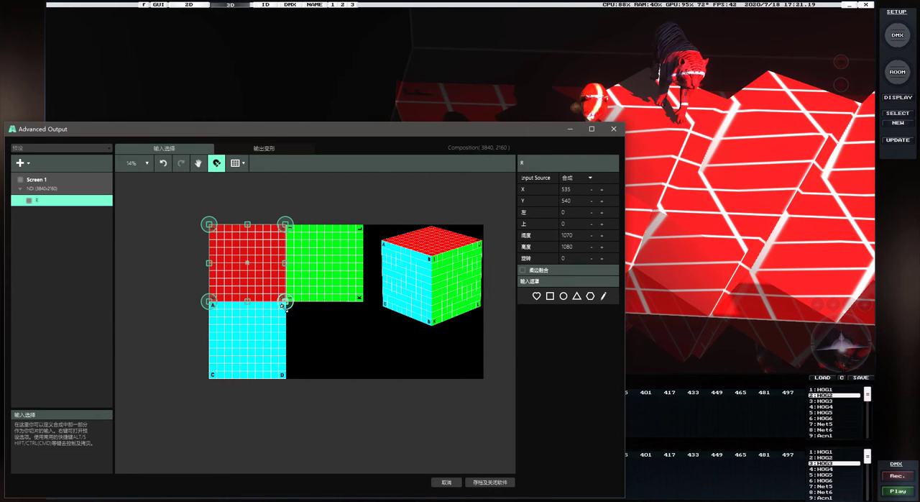
{"action": "scroll", "coordinate": [273, 312], "scroll_direction": "up", "scroll_amount": 6}
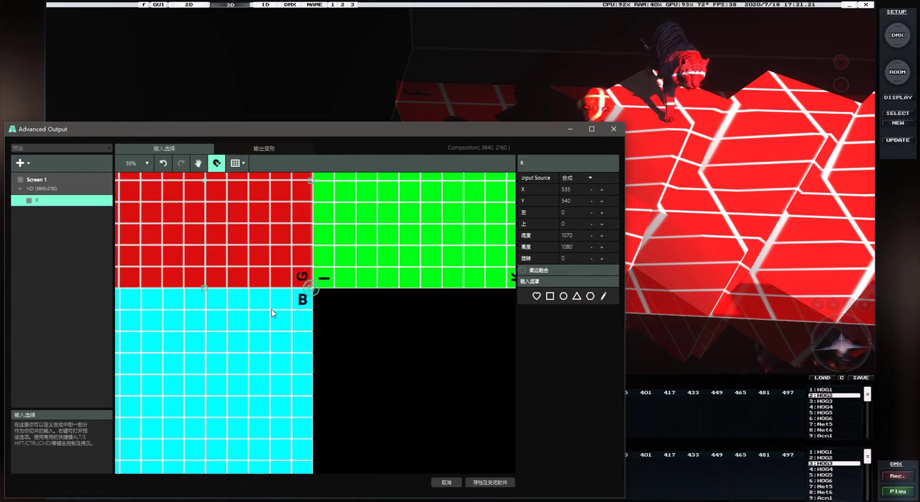
{"action": "scroll", "coordinate": [314, 295], "scroll_direction": "up", "scroll_amount": 8}
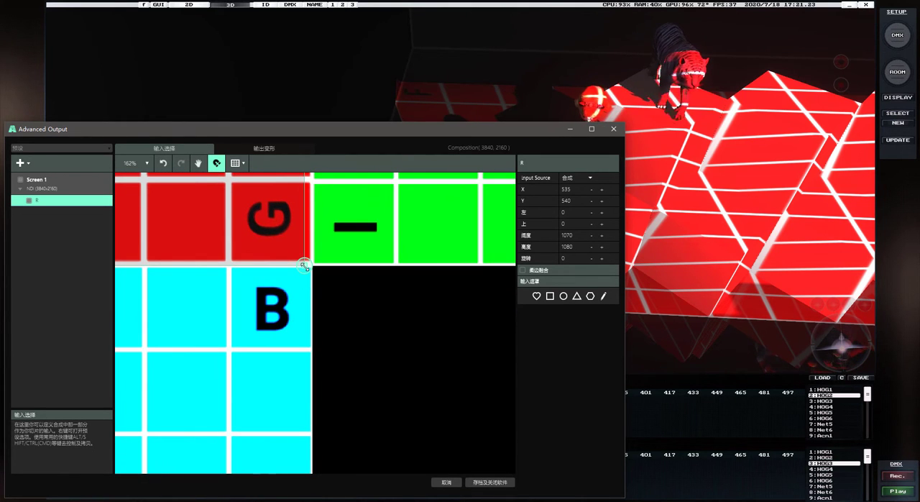
{"action": "left_click_drag", "start_coordinate": [307, 265], "coordinate": [312, 266]}
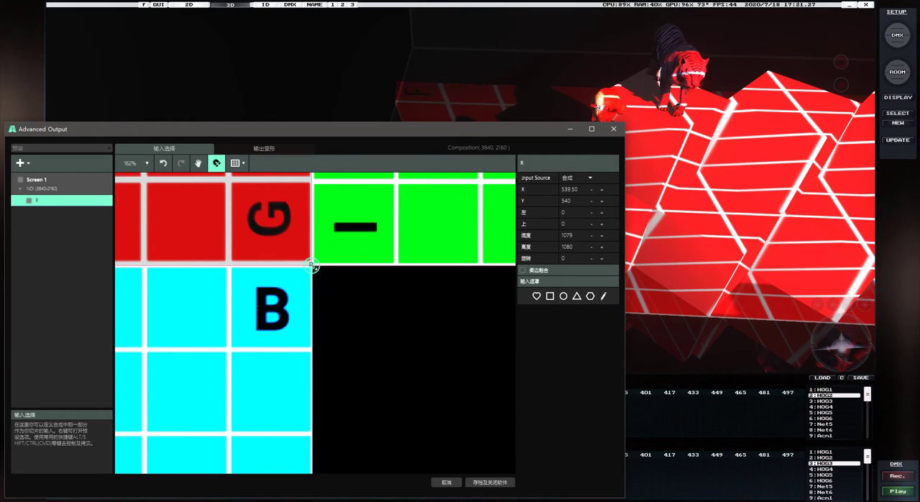
{"action": "left_click_drag", "start_coordinate": [313, 266], "coordinate": [313, 265]}
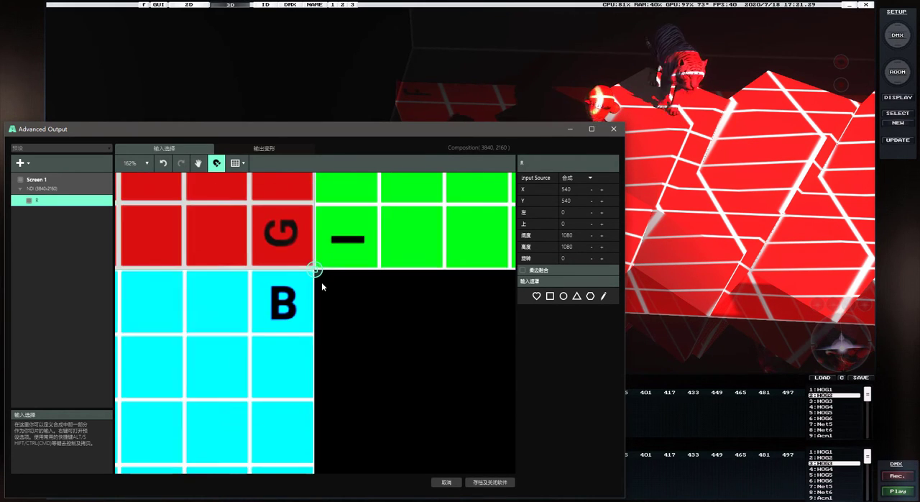
{"action": "scroll", "coordinate": [321, 282], "scroll_direction": "down", "scroll_amount": 12}
{"action": "scroll", "coordinate": [321, 282], "scroll_direction": "up", "scroll_amount": 15}
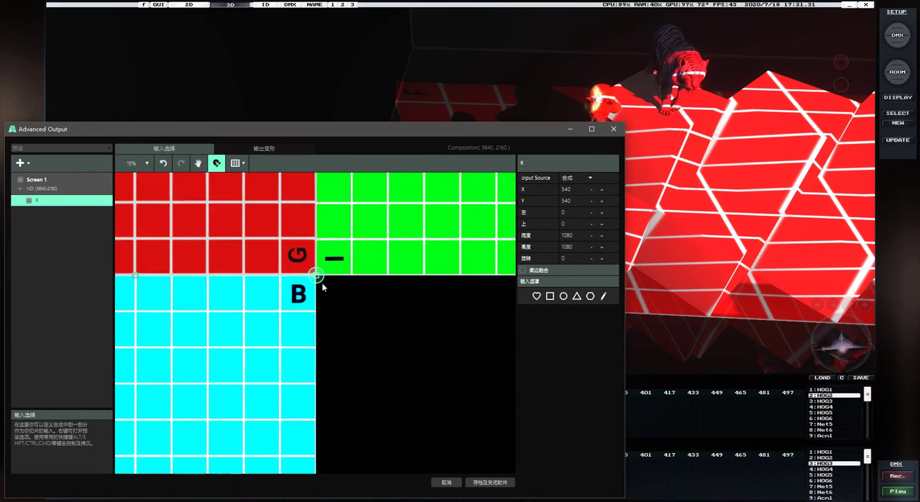
{"action": "scroll", "coordinate": [312, 269], "scroll_direction": "up", "scroll_amount": 4}
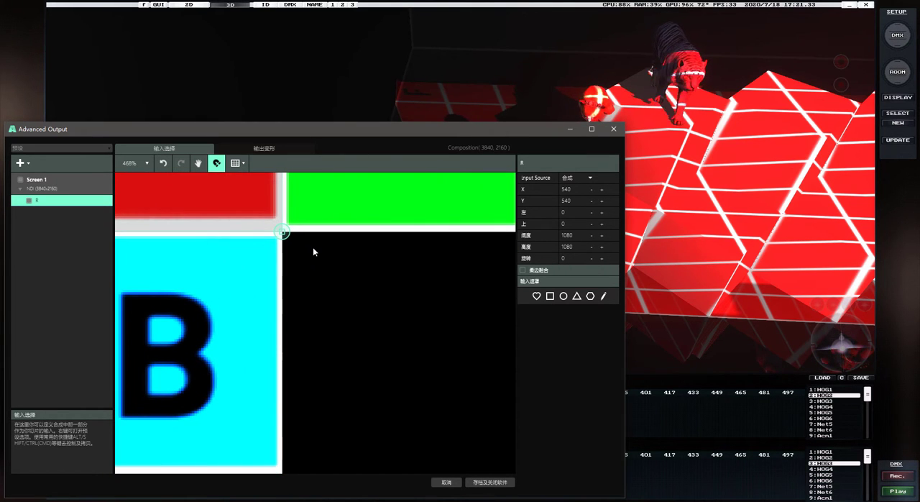
Compare the corner letters of the flat template's faces and the R output with the cube drawing to check the slice direction
{"action": "scroll", "coordinate": [301, 271], "scroll_direction": "down", "scroll_amount": 14}
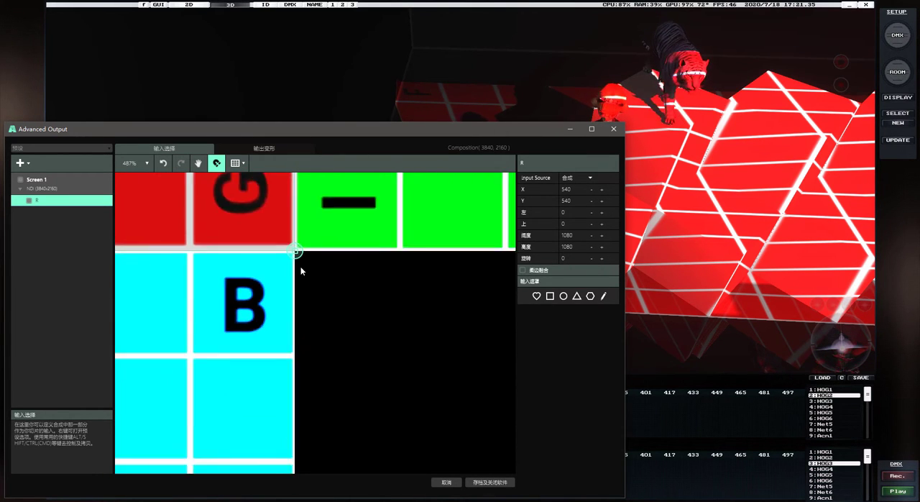
{"action": "scroll", "coordinate": [301, 267], "scroll_direction": "down", "scroll_amount": 2}
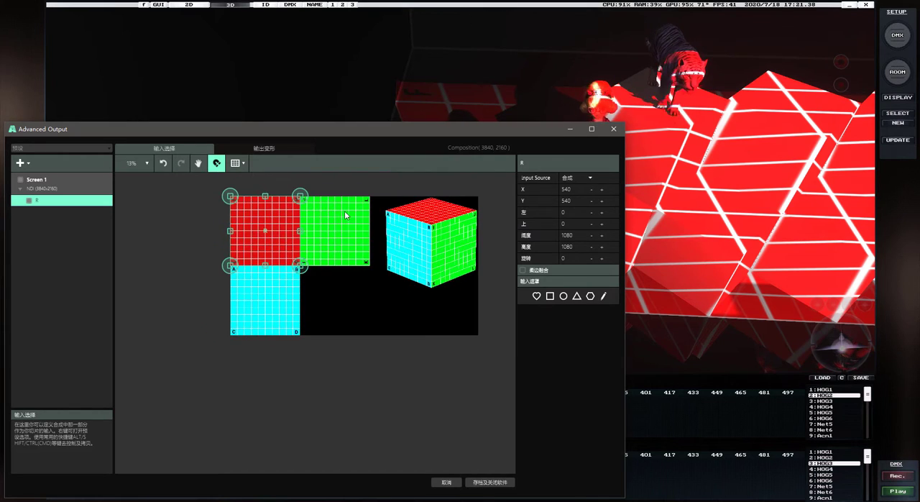
{"action": "scroll", "coordinate": [344, 208], "scroll_direction": "up", "scroll_amount": 3}
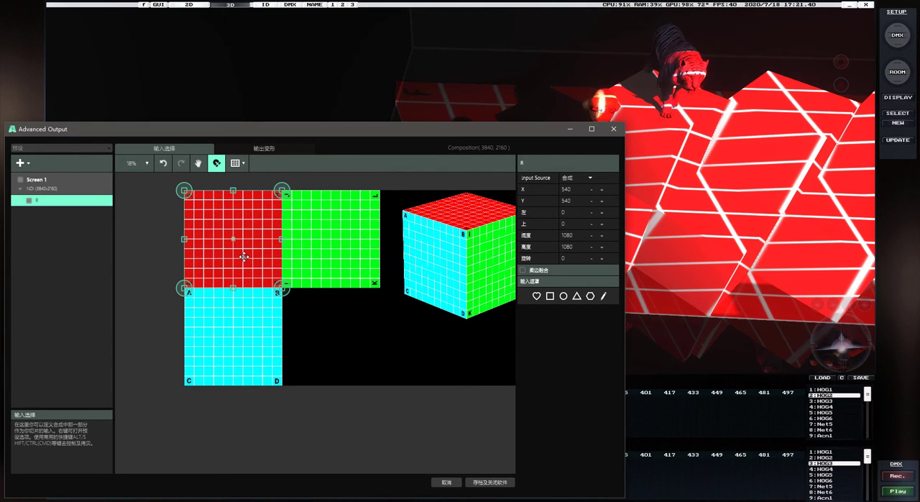
{"action": "left_click", "coordinate": [262, 151]}
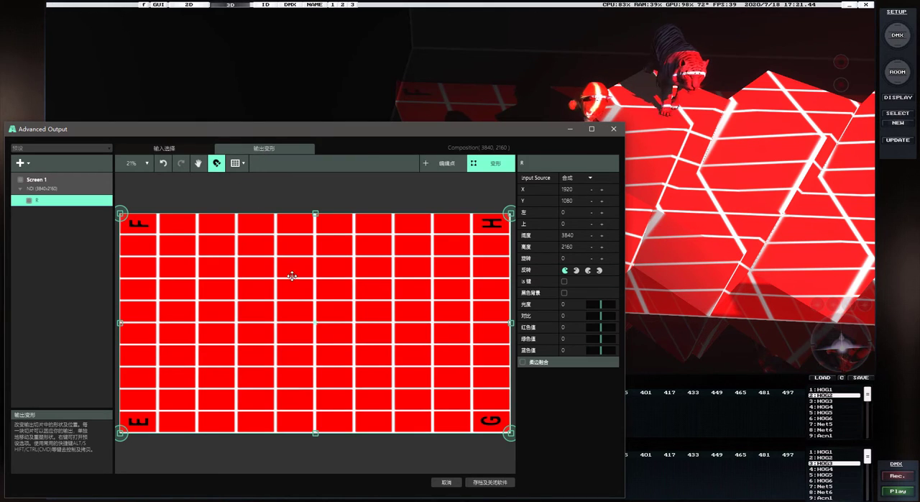
{"action": "left_click", "coordinate": [164, 148]}
{"action": "scroll", "coordinate": [236, 267], "scroll_direction": "up", "scroll_amount": 5}
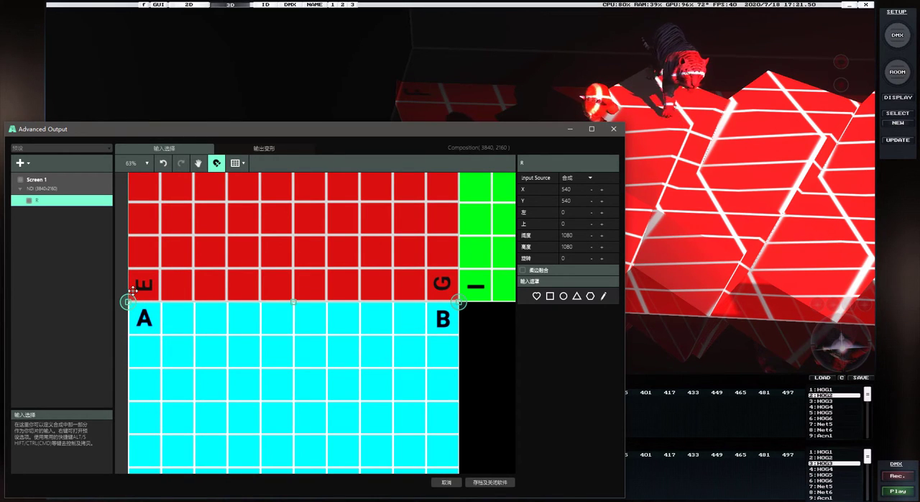
{"action": "scroll", "coordinate": [322, 292], "scroll_direction": "down", "scroll_amount": 8}
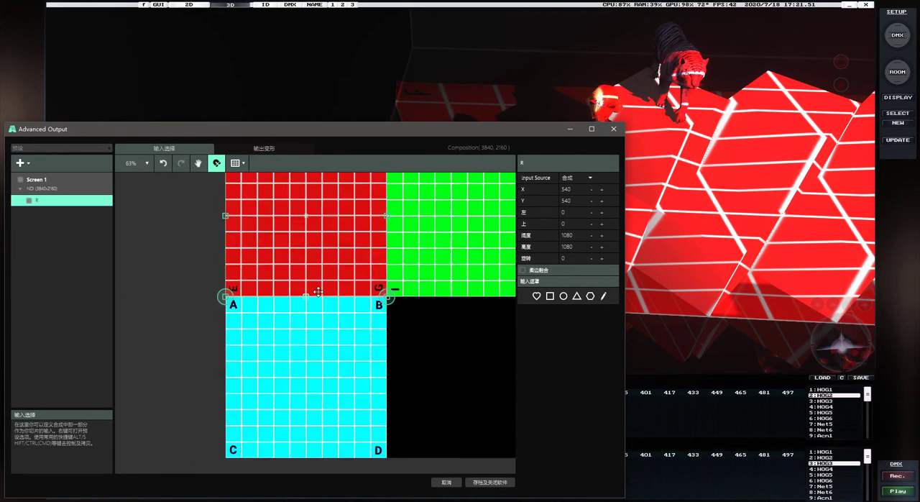
{"action": "scroll", "coordinate": [443, 252], "scroll_direction": "up", "scroll_amount": 8}
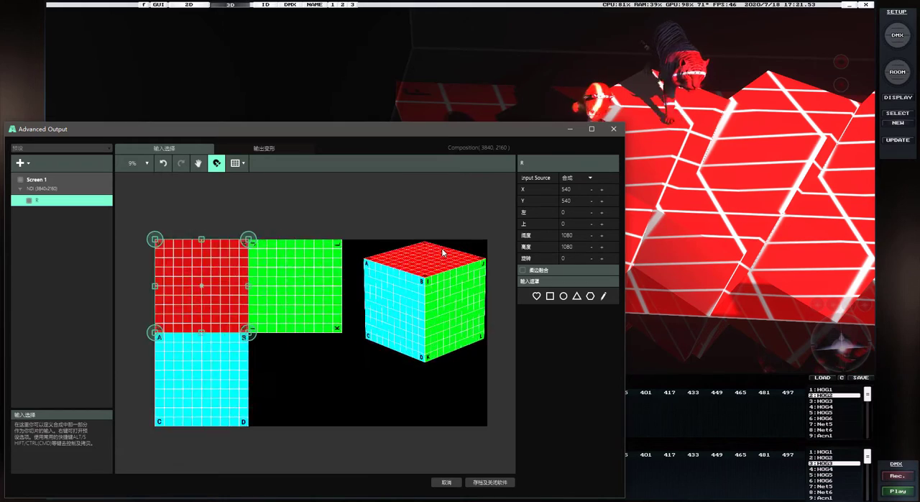
{"action": "scroll", "coordinate": [443, 252], "scroll_direction": "up", "scroll_amount": 1}
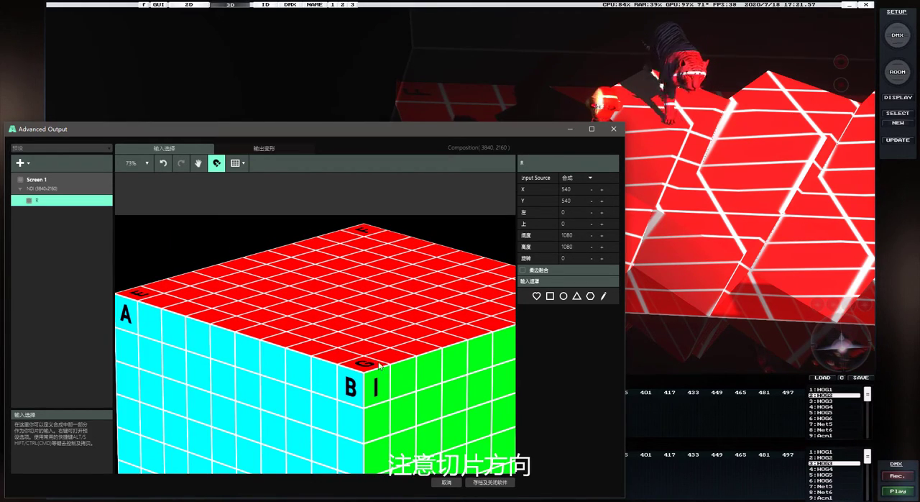
{"action": "scroll", "coordinate": [374, 363], "scroll_direction": "down", "scroll_amount": 10}
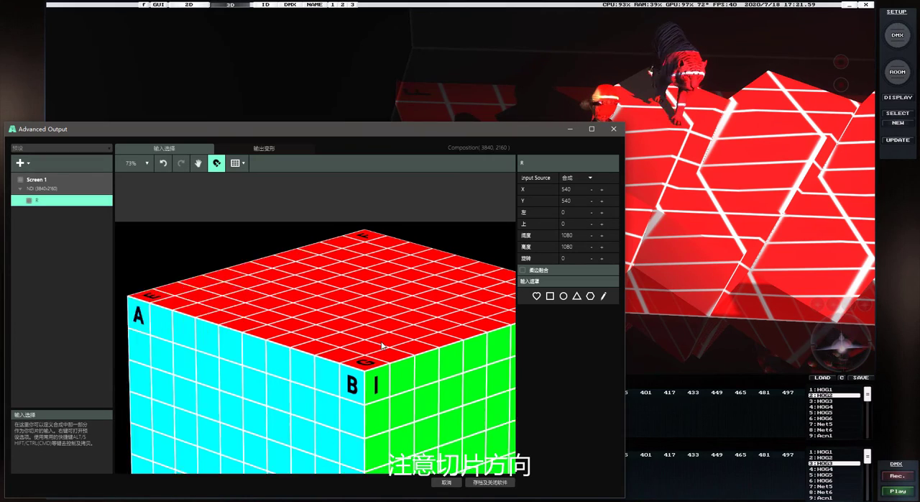
{"action": "scroll", "coordinate": [328, 369], "scroll_direction": "up", "scroll_amount": 5}
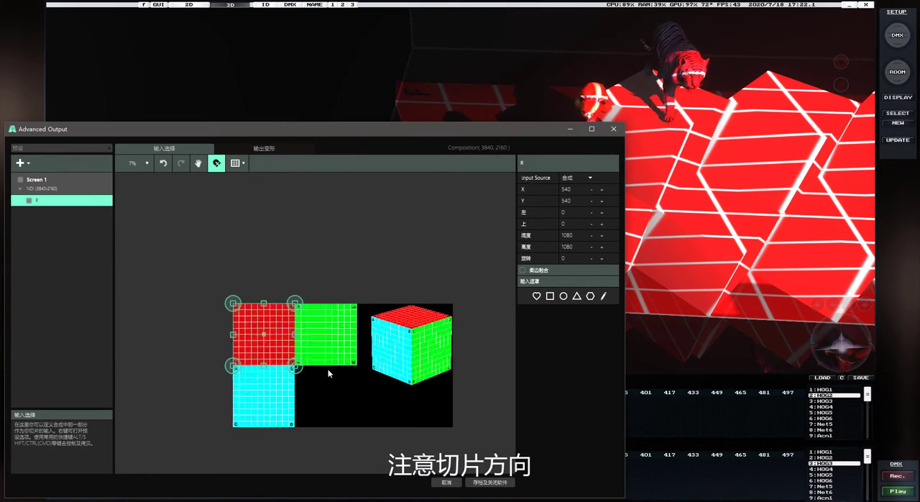
{"action": "scroll", "coordinate": [338, 367], "scroll_direction": "down", "scroll_amount": 1}
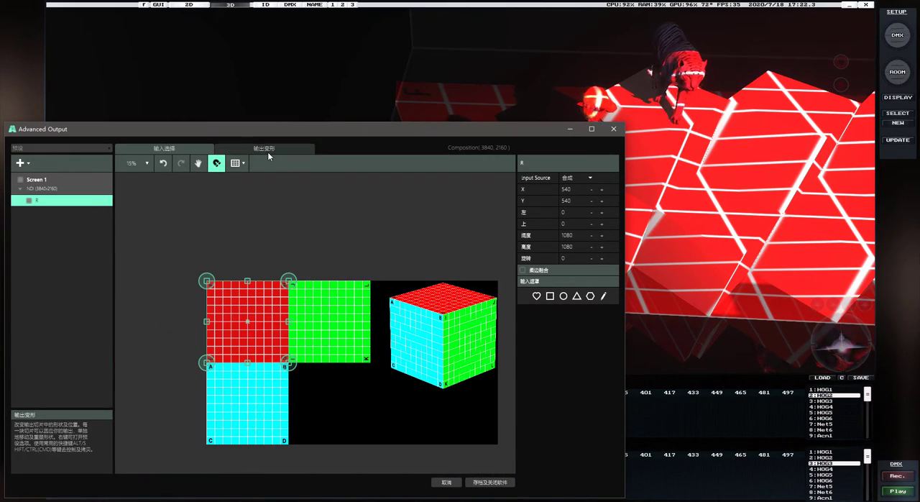
Shrink the R slice's output shape to about 853 x 782 and place it at about left 1684, top 0
{"action": "left_click", "coordinate": [268, 151]}
{"action": "scroll", "coordinate": [375, 318], "scroll_direction": "down", "scroll_amount": 2}
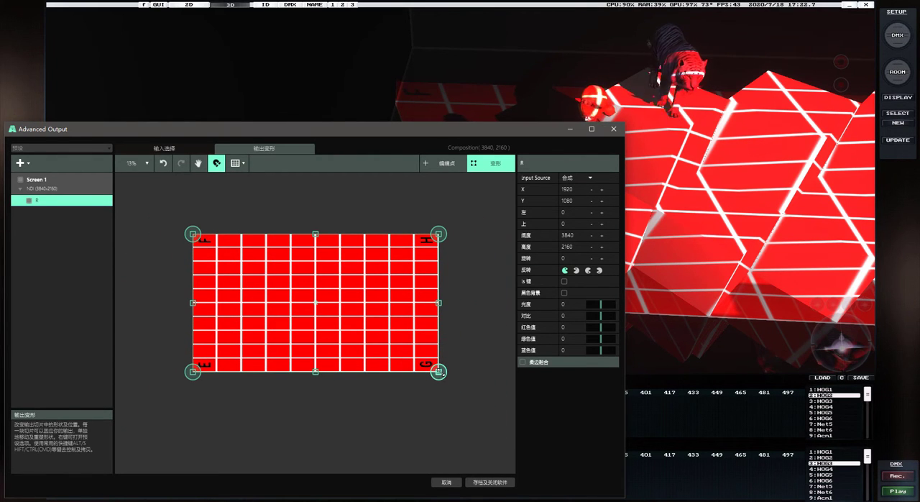
{"action": "left_click_drag", "start_coordinate": [440, 371], "coordinate": [344, 266]}
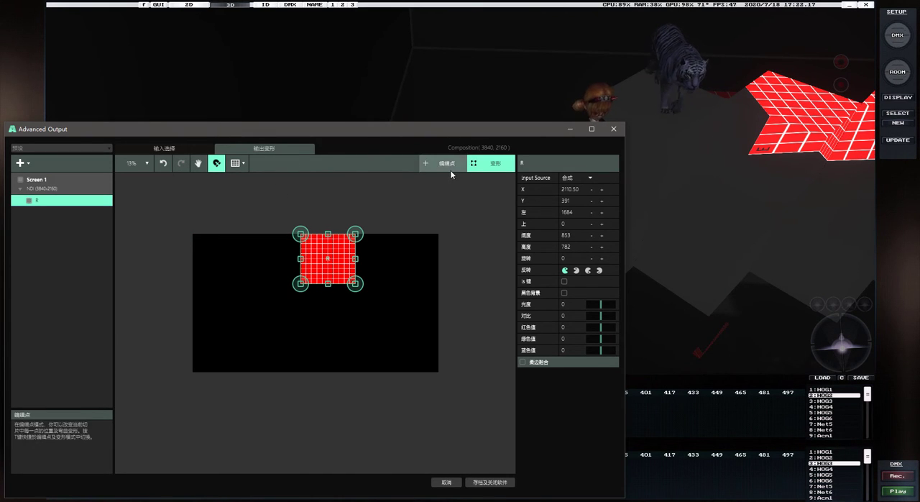
Switch the R slice's output to point editing and move corner E to about X 1528, Y 353
{"action": "scroll", "coordinate": [339, 258], "scroll_direction": "up", "scroll_amount": 5}
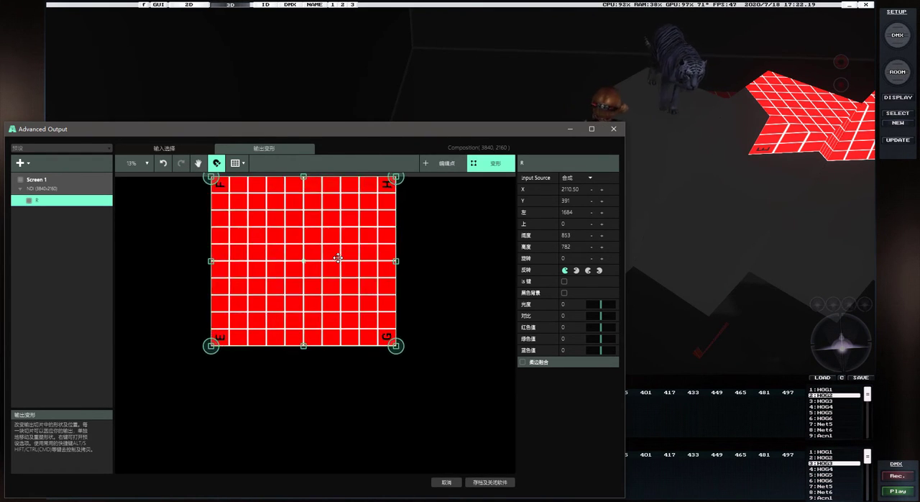
{"action": "left_click", "coordinate": [446, 164]}
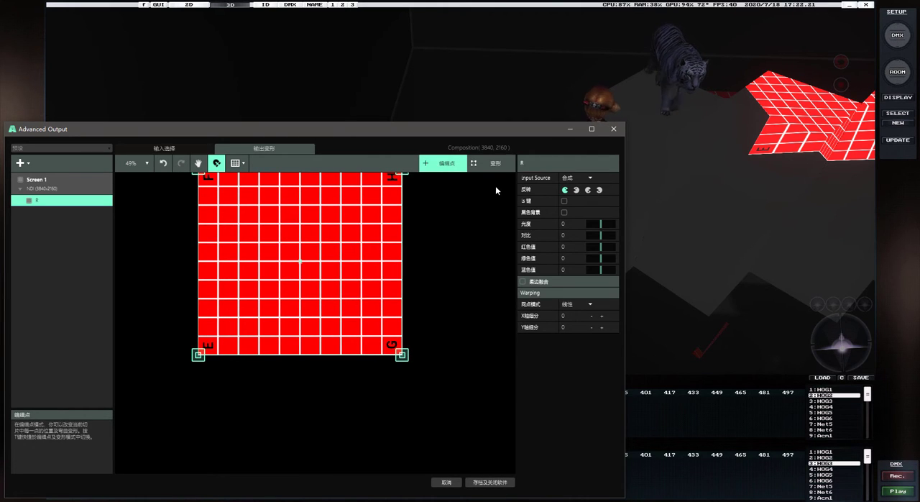
{"action": "scroll", "coordinate": [205, 353], "scroll_direction": "up", "scroll_amount": 3}
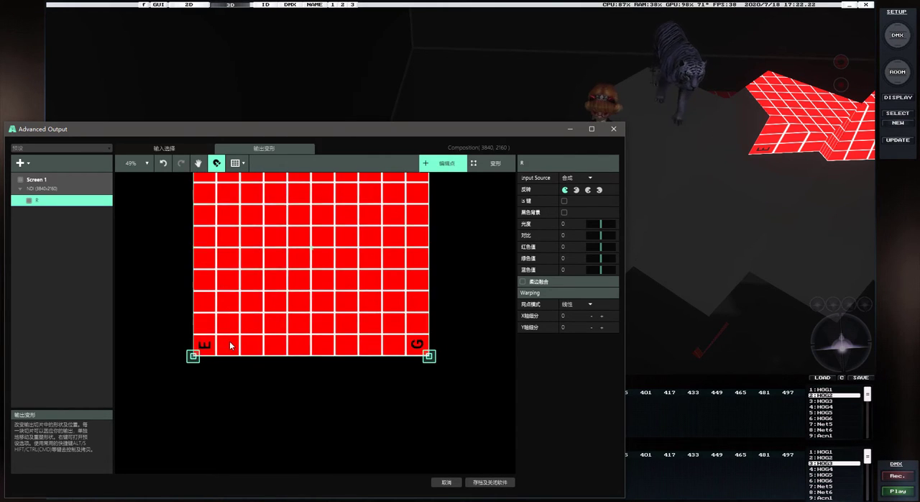
{"action": "left_click", "coordinate": [190, 359]}
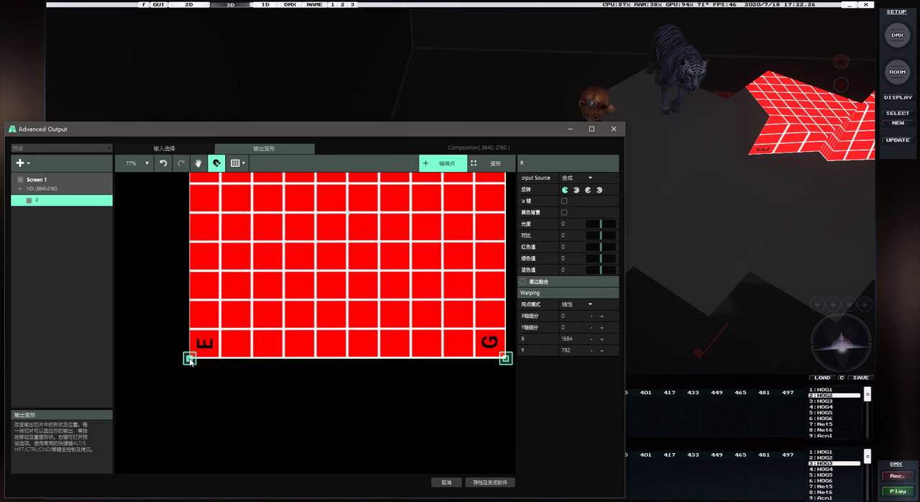
{"action": "left_click_drag", "start_coordinate": [196, 350], "coordinate": [131, 199]}
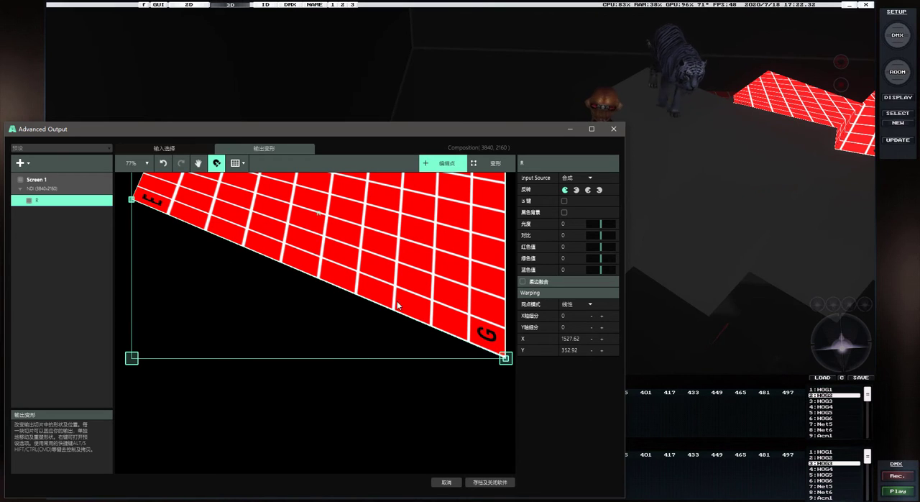
Reframe the cubes in the L8 3D view and move the R slice's corner G to about X 1920, Y 682 to fit the cube top
{"action": "right_click", "coordinate": [851, 351]}
{"action": "left_click", "coordinate": [867, 115]}
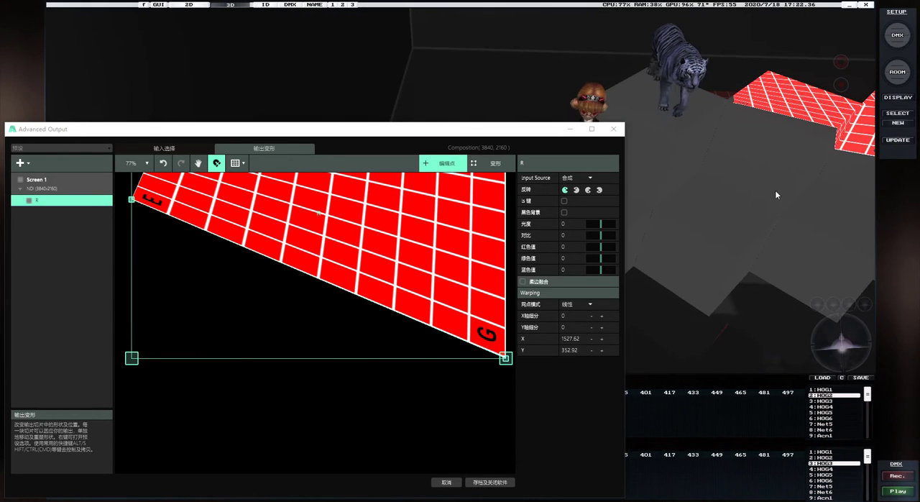
{"action": "left_click", "coordinate": [492, 344]}
{"action": "left_click_drag", "start_coordinate": [506, 359], "coordinate": [287, 305]}
{"action": "left_click_drag", "start_coordinate": [835, 341], "coordinate": [842, 338]}
{"action": "scroll", "coordinate": [313, 312], "scroll_direction": "up", "scroll_amount": 1}
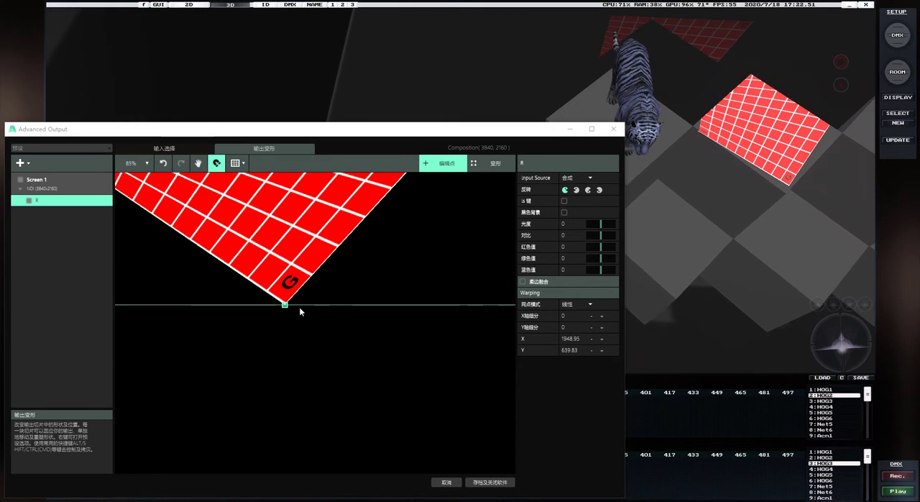
{"action": "scroll", "coordinate": [300, 308], "scroll_direction": "up", "scroll_amount": 7}
{"action": "left_click_drag", "start_coordinate": [274, 301], "coordinate": [249, 334]}
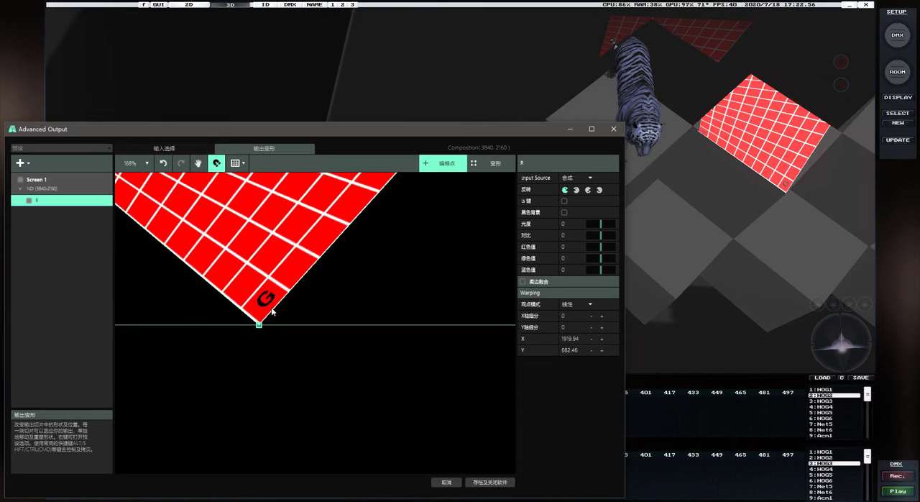
Refine the R slice's corner E to about X 1502, Y 321 so it meets the cube top's corner
{"action": "scroll", "coordinate": [272, 308], "scroll_direction": "down", "scroll_amount": 10}
{"action": "scroll", "coordinate": [194, 267], "scroll_direction": "up", "scroll_amount": 12}
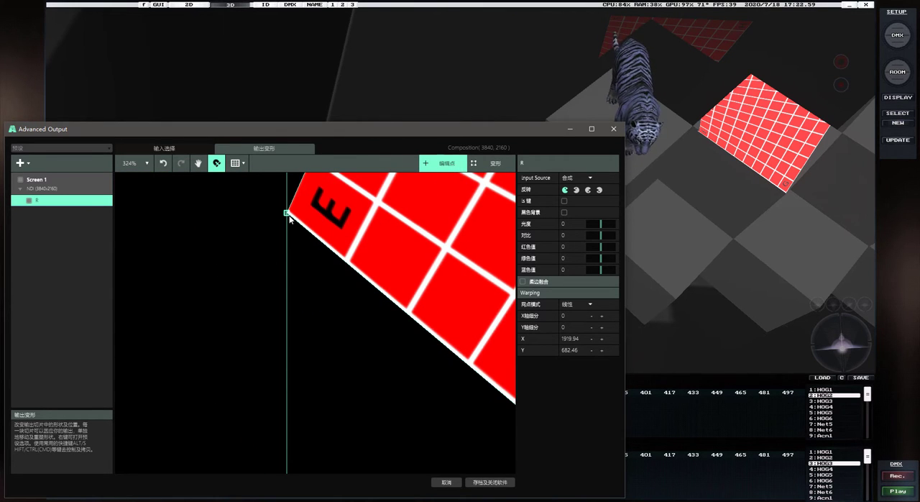
{"action": "left_click_drag", "start_coordinate": [289, 216], "coordinate": [251, 168]}
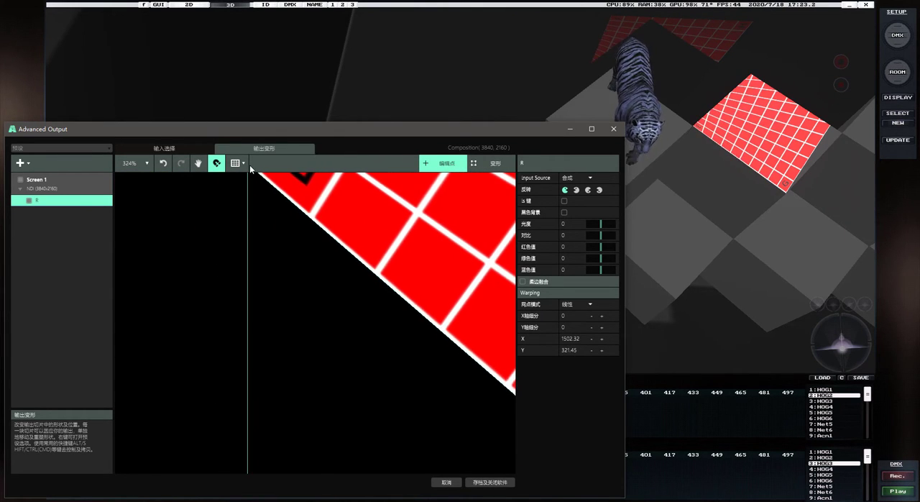
Move the R slice's corner H to about X 2337, Y 319 to match the cube top's corner
{"action": "scroll", "coordinate": [267, 228], "scroll_direction": "down", "scroll_amount": 10}
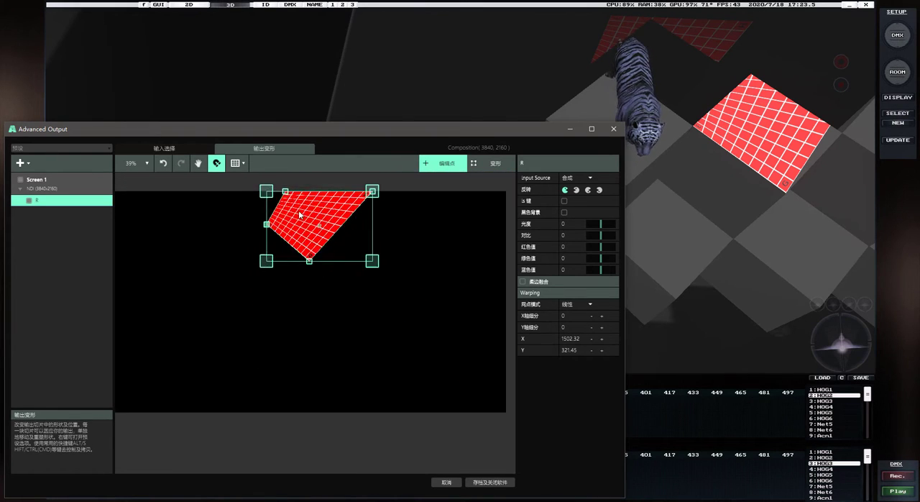
{"action": "scroll", "coordinate": [358, 195], "scroll_direction": "up", "scroll_amount": 6}
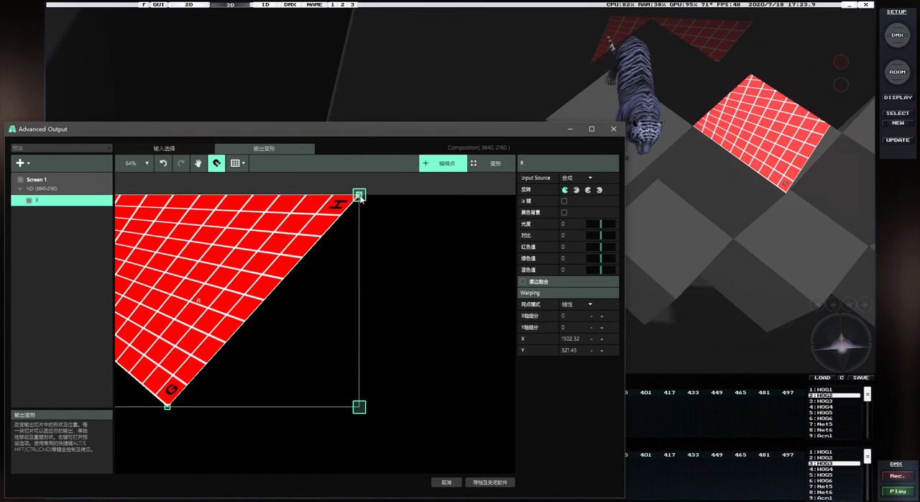
{"action": "left_click_drag", "start_coordinate": [359, 195], "coordinate": [299, 296]}
Move the R slice's corner F onto the remaining far corner of the cube top, completing the diamond-shaped warp
{"action": "scroll", "coordinate": [298, 311], "scroll_direction": "down", "scroll_amount": 8}
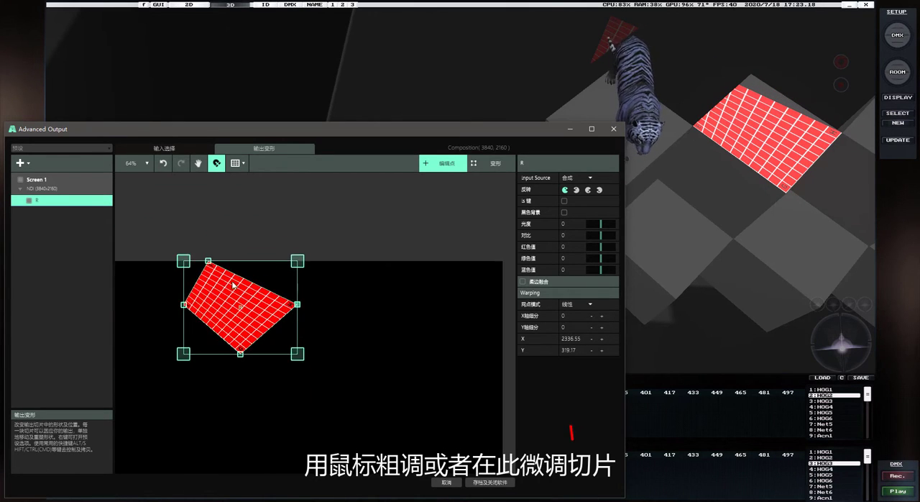
{"action": "scroll", "coordinate": [220, 276], "scroll_direction": "up", "scroll_amount": 10}
{"action": "left_click_drag", "start_coordinate": [194, 238], "coordinate": [261, 261]}
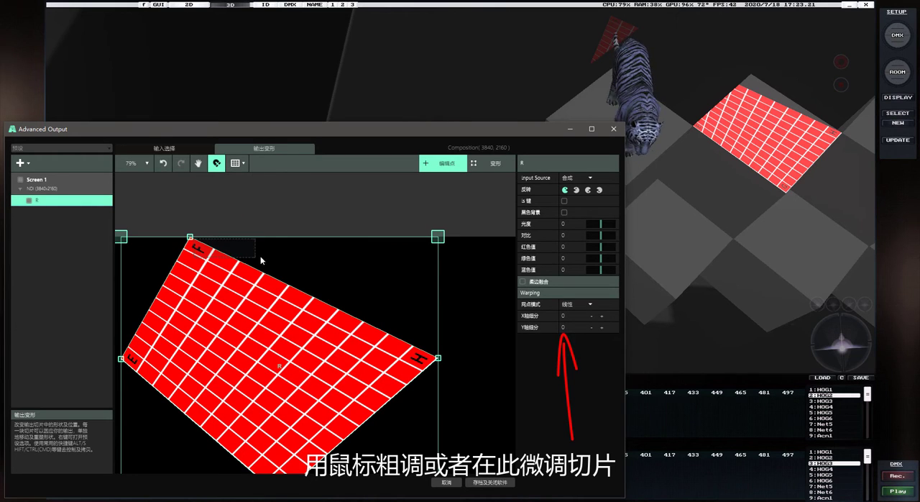
{"action": "left_click_drag", "start_coordinate": [191, 242], "coordinate": [280, 244]}
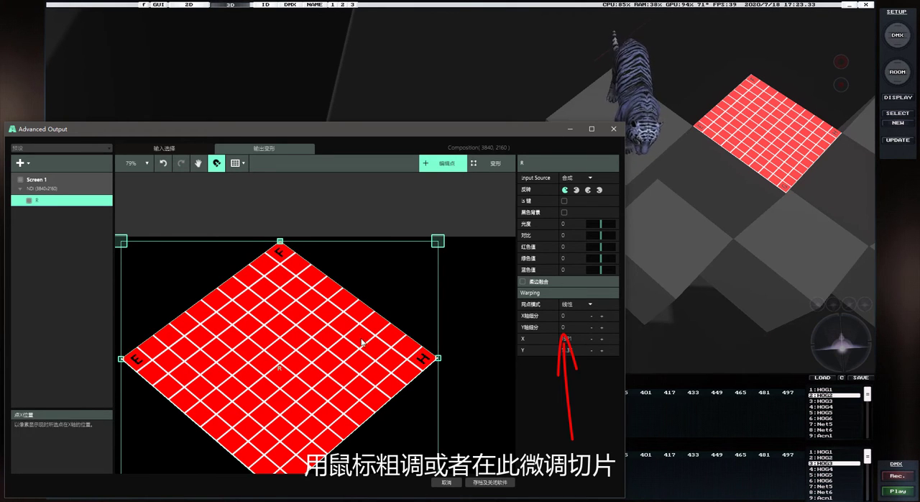
Duplicate the warped R slice and rename the copy G
{"action": "scroll", "coordinate": [362, 343], "scroll_direction": "down", "scroll_amount": 6}
{"action": "scroll", "coordinate": [314, 397], "scroll_direction": "up", "scroll_amount": 2}
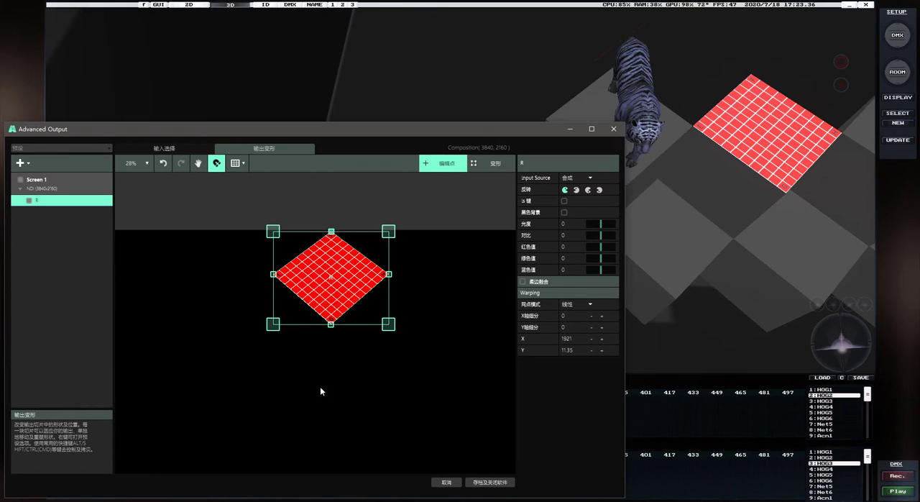
{"action": "right_click", "coordinate": [315, 290]}
{"action": "left_click", "coordinate": [352, 249]}
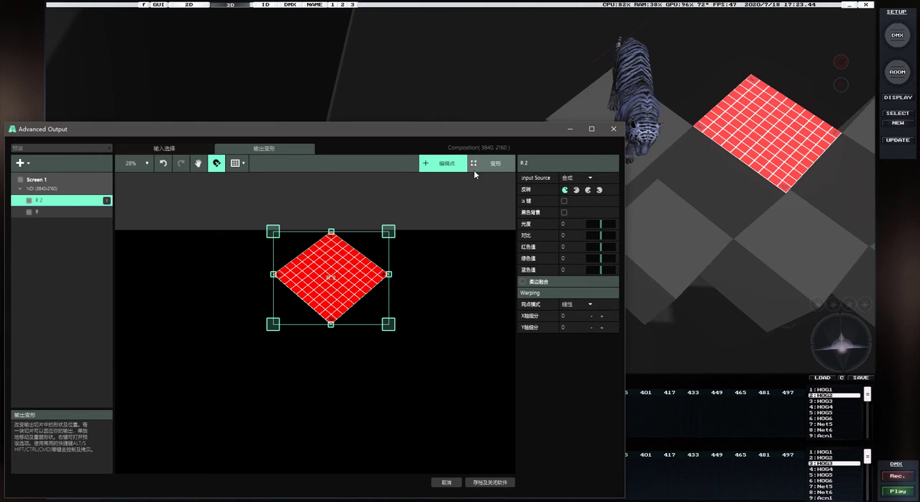
{"action": "left_click", "coordinate": [535, 166]}
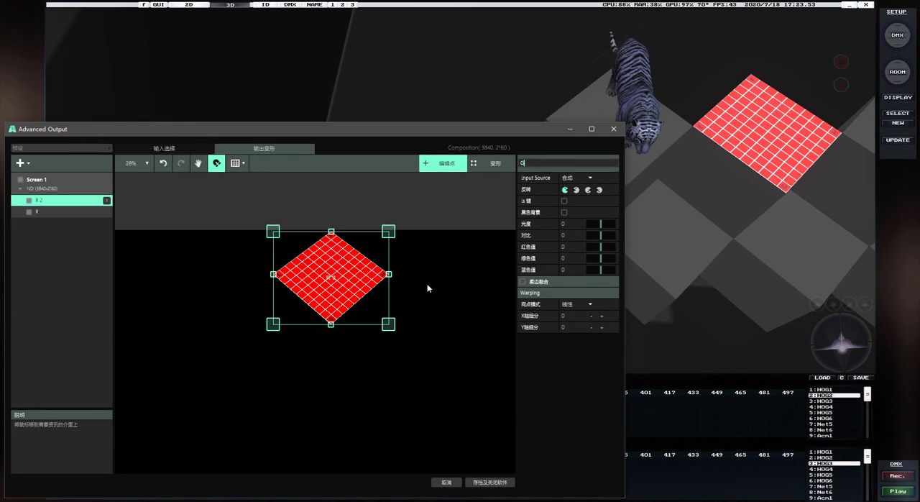
{"action": "key", "text": "Return"}
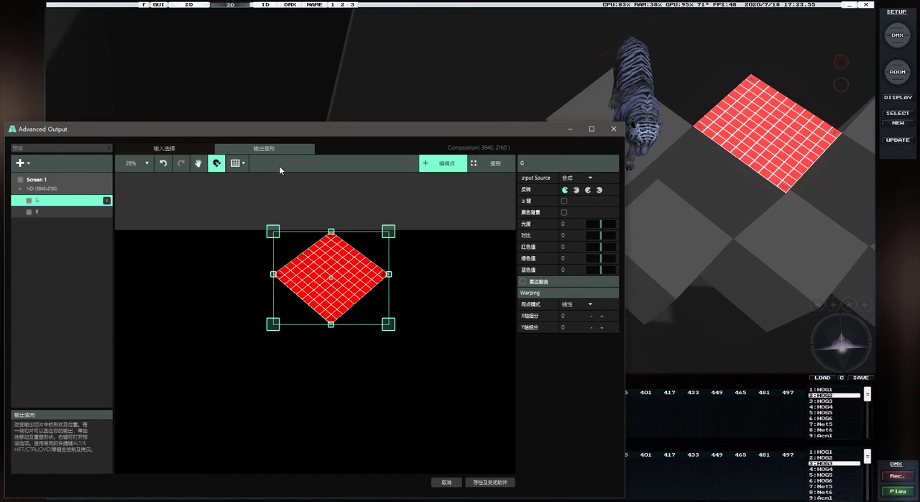
Move the G slice's input selection onto the green square of the template, at left 1080, top 0
{"action": "left_click", "coordinate": [171, 151]}
{"action": "left_click_drag", "start_coordinate": [249, 315], "coordinate": [331, 316]}
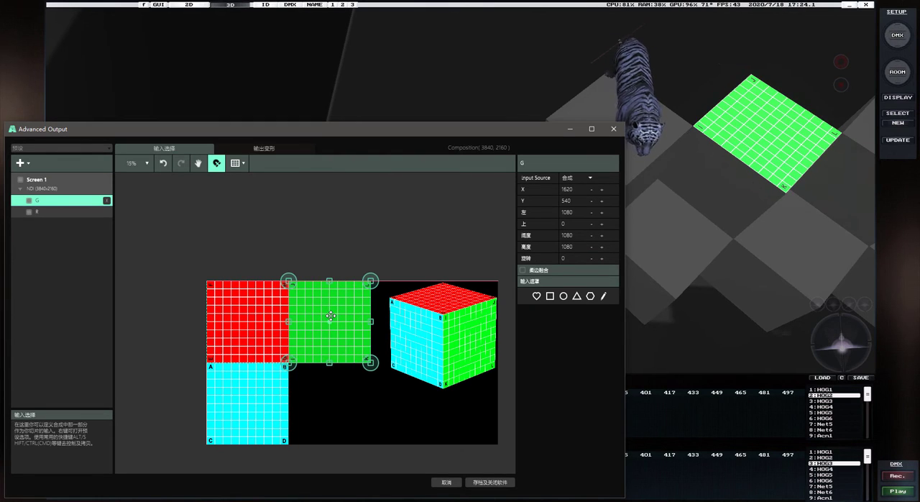
Switch the G slice's output to transform mode and move it beside the red slice's corner G, at about left 1920, top 379
{"action": "left_click", "coordinate": [264, 148]}
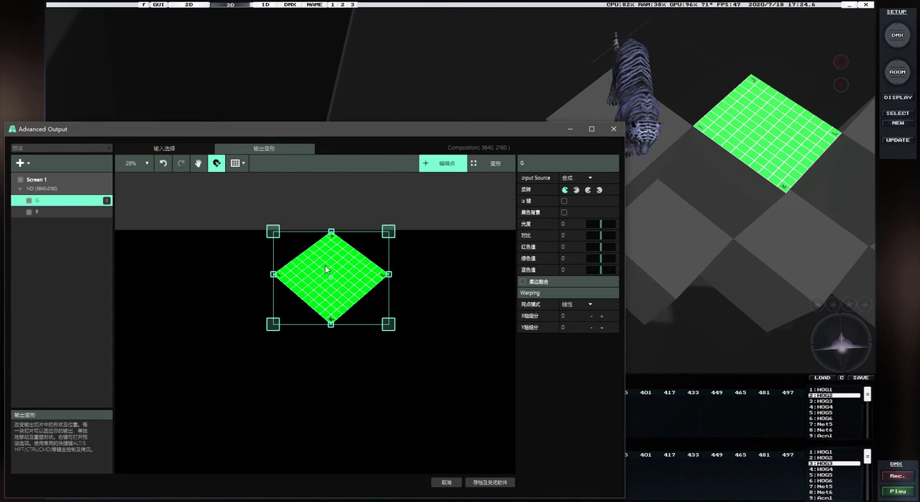
{"action": "left_click", "coordinate": [495, 170]}
{"action": "left_click_drag", "start_coordinate": [330, 273], "coordinate": [389, 324]}
{"action": "scroll", "coordinate": [331, 327], "scroll_direction": "up", "scroll_amount": 6}
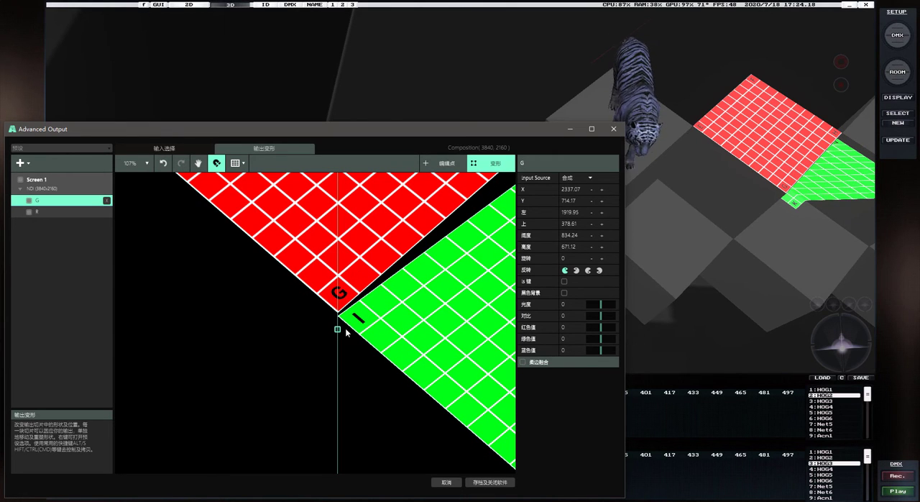
Compare the G slice's corner letters with the input template and raise its output to about top 374 to meet the red corner G
{"action": "left_click", "coordinate": [181, 146]}
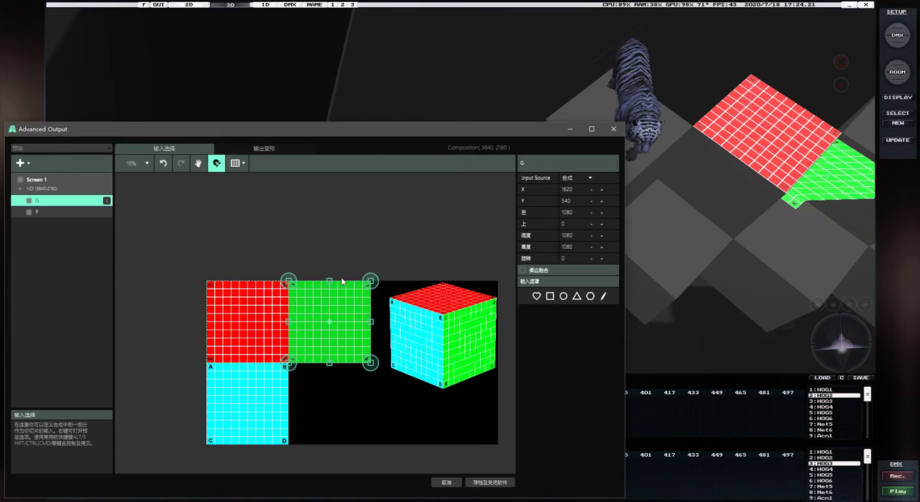
{"action": "scroll", "coordinate": [301, 367], "scroll_direction": "up", "scroll_amount": 5}
{"action": "scroll", "coordinate": [301, 367], "scroll_direction": "down", "scroll_amount": 4}
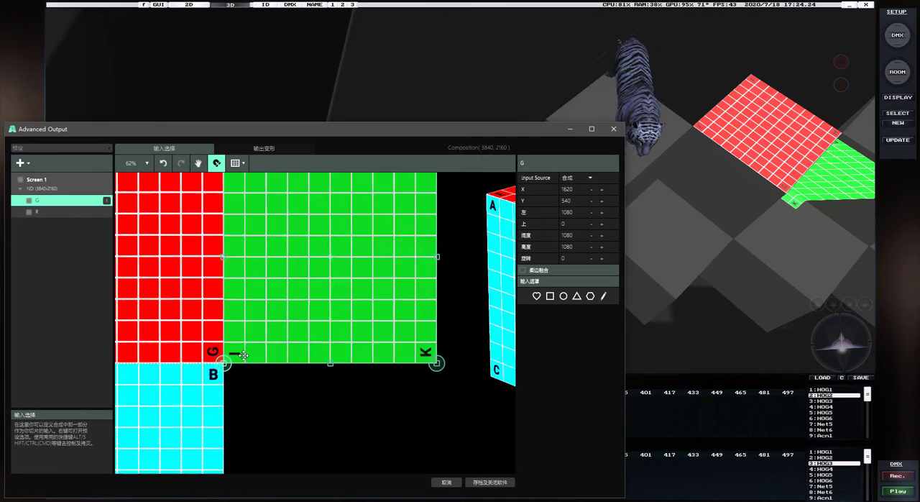
{"action": "left_click", "coordinate": [257, 148]}
{"action": "scroll", "coordinate": [339, 319], "scroll_direction": "up", "scroll_amount": 5}
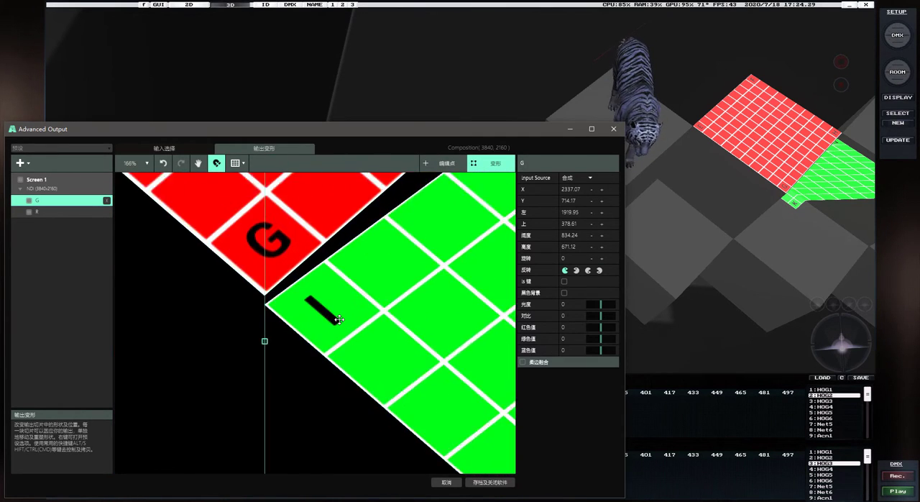
{"action": "scroll", "coordinate": [340, 319], "scroll_direction": "up", "scroll_amount": 8}
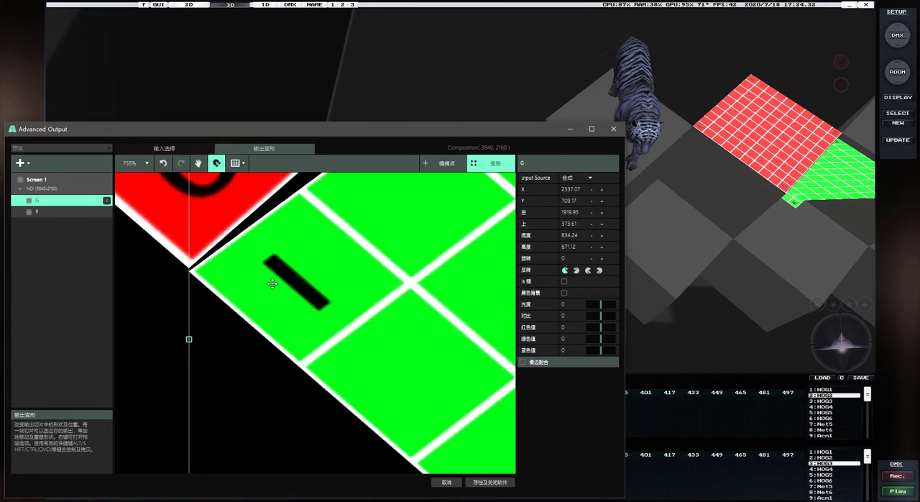
{"action": "scroll", "coordinate": [273, 284], "scroll_direction": "down", "scroll_amount": 15}
{"action": "scroll", "coordinate": [327, 338], "scroll_direction": "up", "scroll_amount": 3}
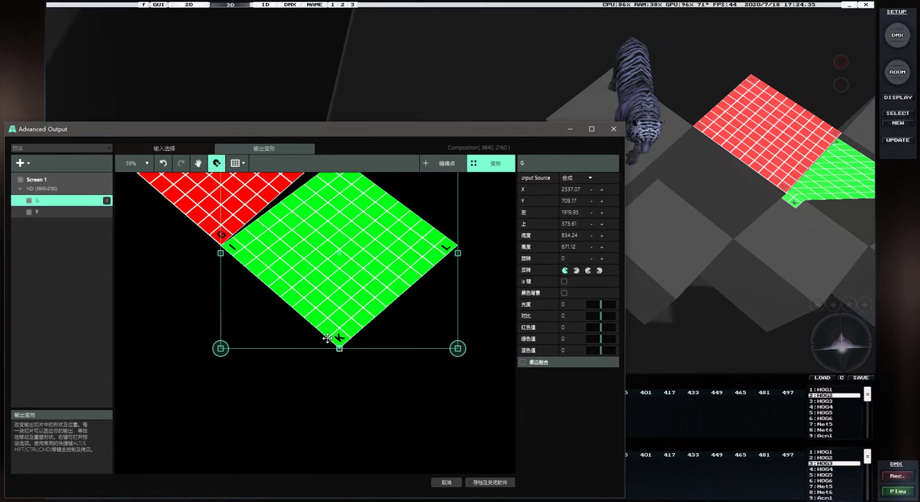
Switch the G slice to point editing, moving corner K below I at about X 1924, Y 1252 and corner L to about X 2297, Y 899
{"action": "left_click", "coordinate": [443, 164]}
{"action": "left_click_drag", "start_coordinate": [836, 335], "coordinate": [832, 341]}
{"action": "left_click_drag", "start_coordinate": [346, 348], "coordinate": [221, 407]}
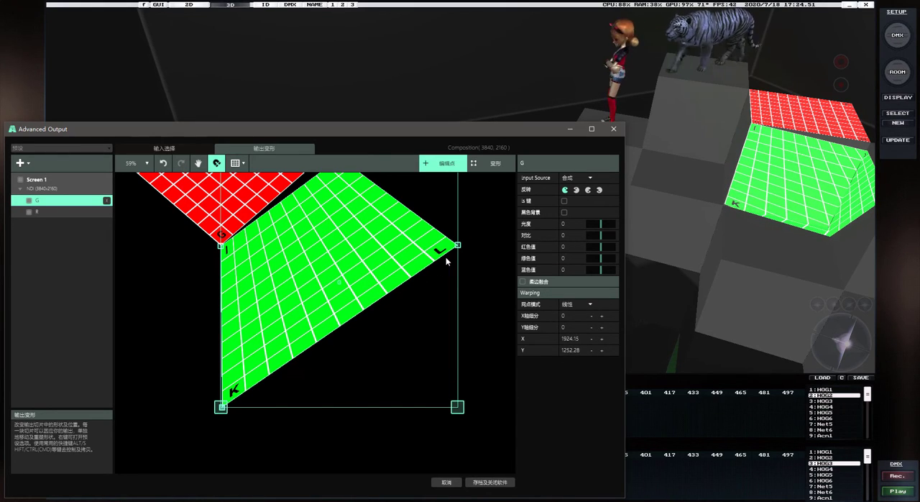
{"action": "left_click_drag", "start_coordinate": [458, 247], "coordinate": [327, 312]}
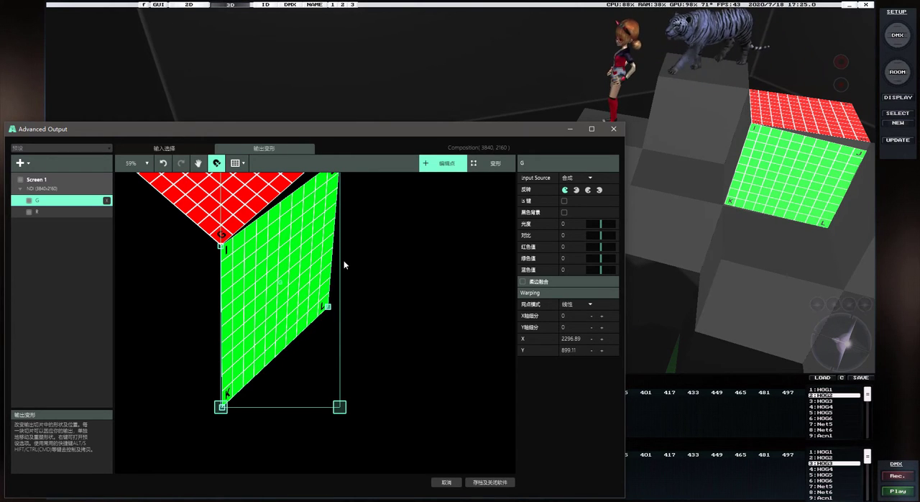
Snap the G slice's corner J against the red slice's corner H, at about X 2337, Y 321
{"action": "scroll", "coordinate": [345, 225], "scroll_direction": "down", "scroll_amount": 3}
{"action": "left_click_drag", "start_coordinate": [342, 210], "coordinate": [343, 202]}
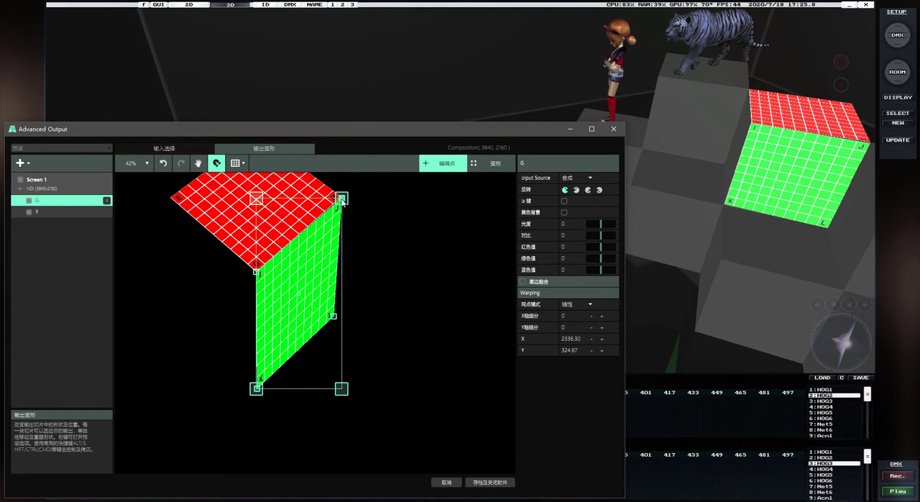
{"action": "scroll", "coordinate": [335, 213], "scroll_direction": "up", "scroll_amount": 5}
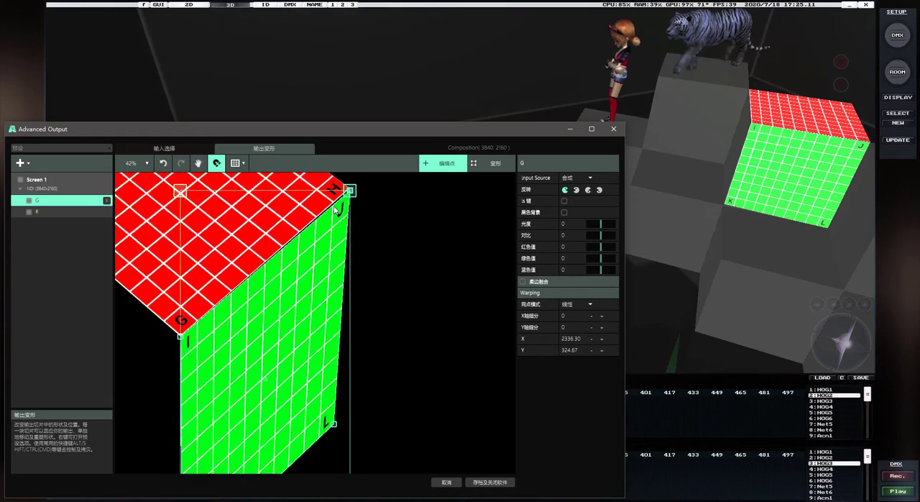
{"action": "scroll", "coordinate": [370, 173], "scroll_direction": "up", "scroll_amount": 8}
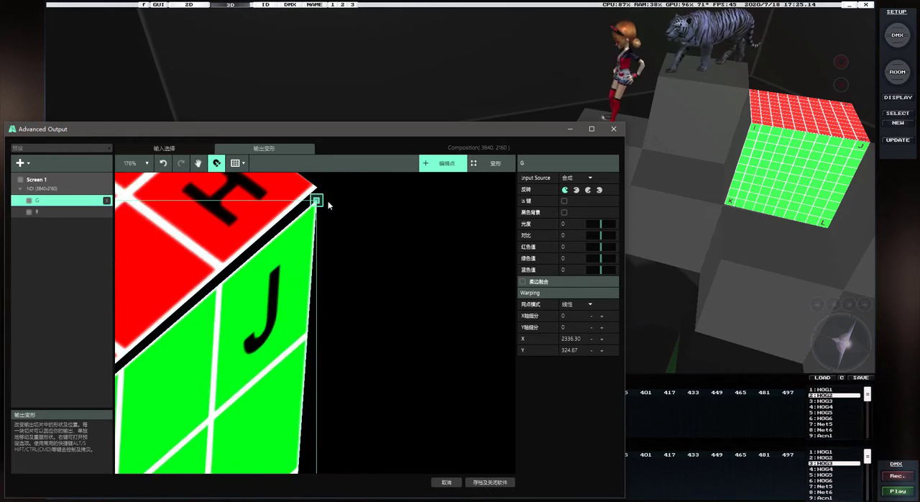
{"action": "left_click_drag", "start_coordinate": [310, 199], "coordinate": [314, 189]}
{"action": "scroll", "coordinate": [314, 189], "scroll_direction": "down", "scroll_amount": 12}
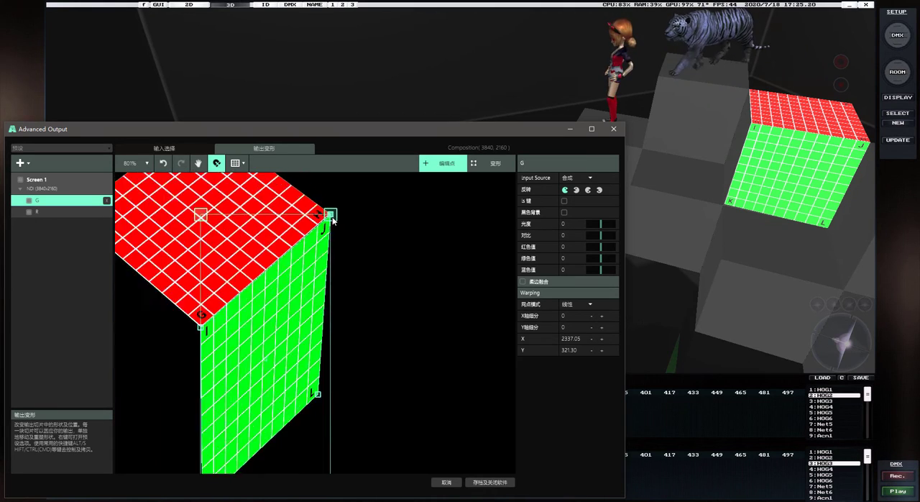
Duplicate the warped R slice and rename the copy B
{"action": "left_click_drag", "start_coordinate": [831, 348], "coordinate": [860, 345]}
{"action": "left_click", "coordinate": [248, 217]}
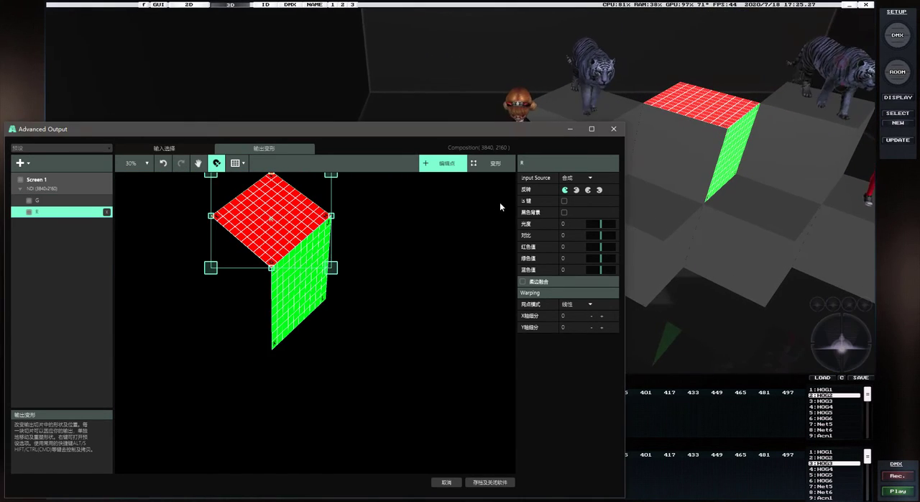
{"action": "right_click", "coordinate": [279, 225]}
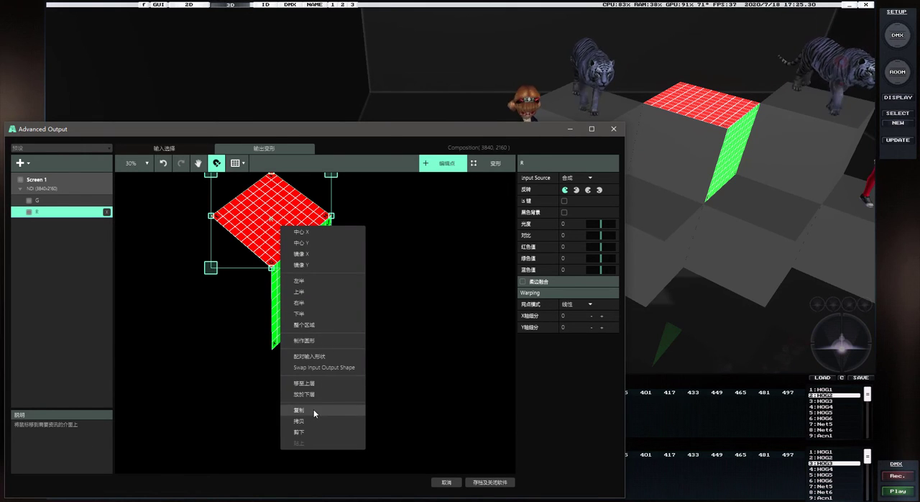
{"action": "left_click", "coordinate": [313, 409]}
{"action": "double_click", "coordinate": [541, 167]}
{"action": "type", "text": "B"}
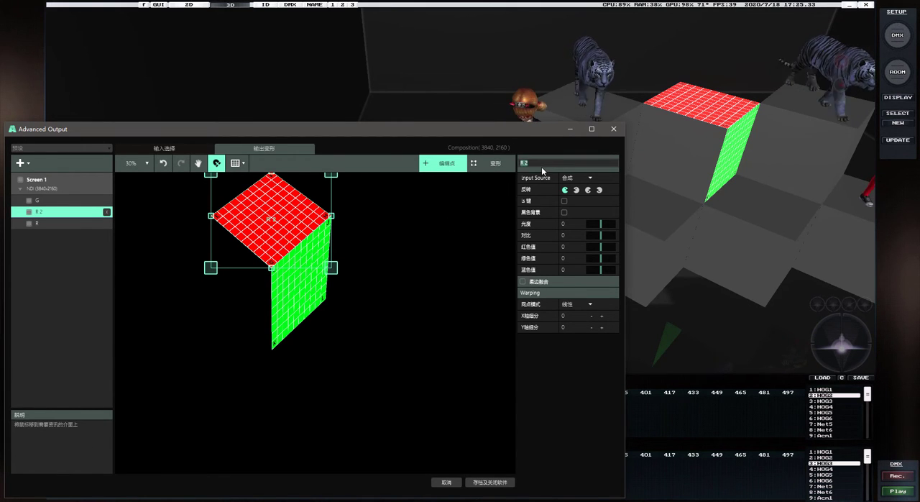
{"action": "key", "text": "Return"}
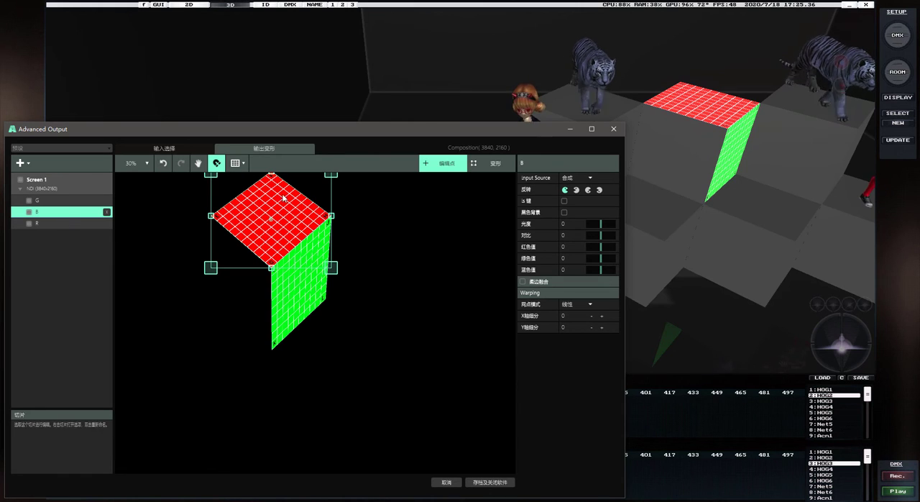
Move the B slice's input onto the cyan square at left 0, top 1080, and transform its output to about left 1089, top 409
{"action": "left_click", "coordinate": [164, 147]}
{"action": "left_click_drag", "start_coordinate": [191, 327], "coordinate": [187, 421]}
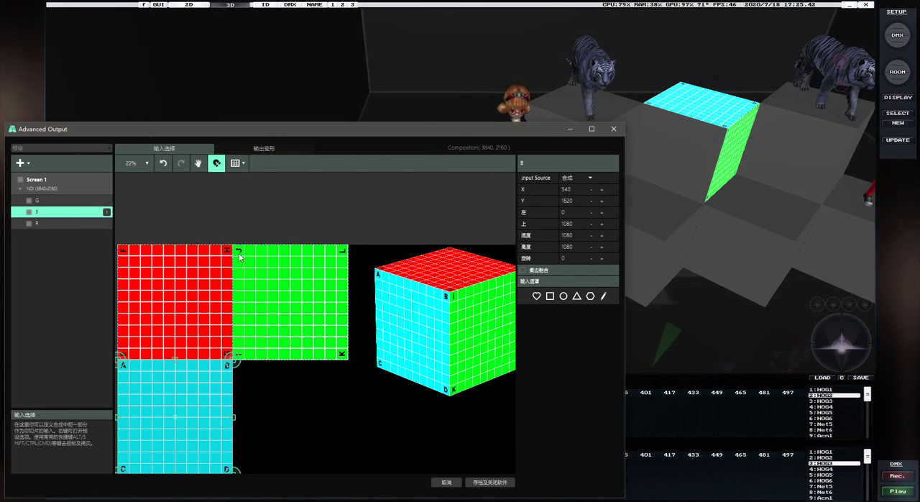
{"action": "left_click", "coordinate": [275, 147]}
{"action": "scroll", "coordinate": [172, 284], "scroll_direction": "up", "scroll_amount": 3}
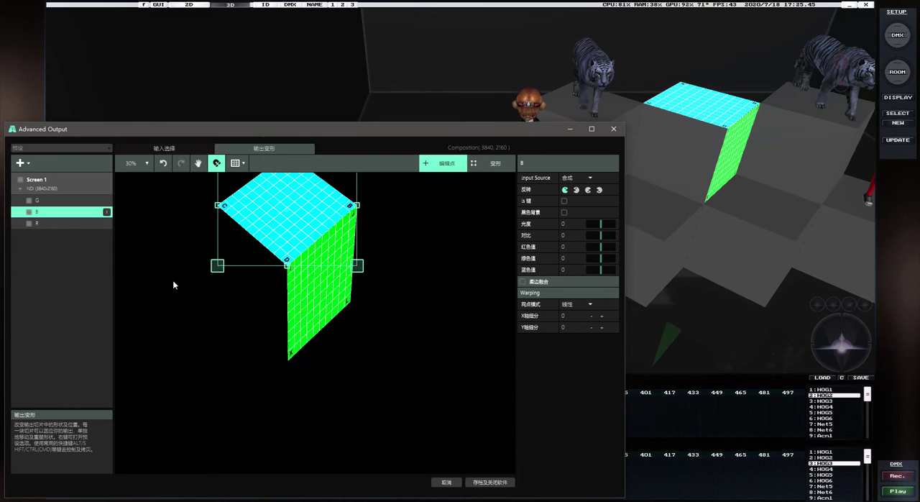
{"action": "left_click", "coordinate": [496, 165]}
{"action": "left_click_drag", "start_coordinate": [304, 214], "coordinate": [216, 299]}
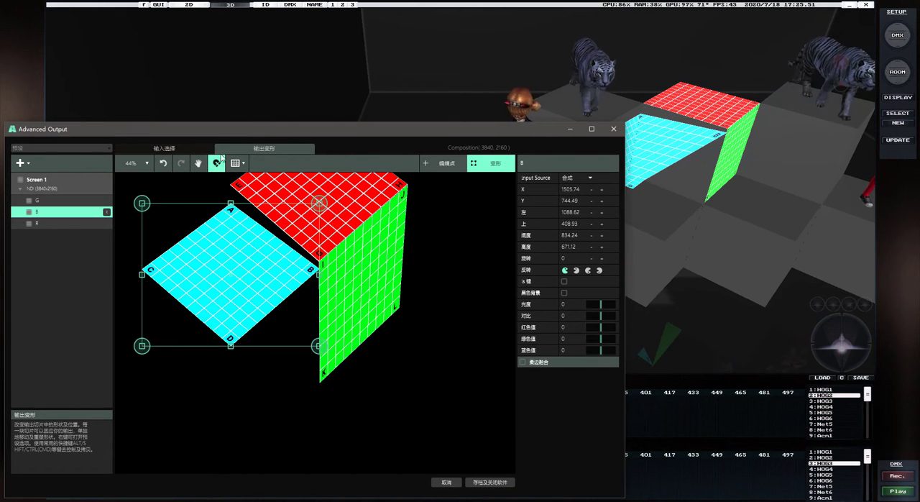
Check the B slice's corner letters against the input template and shift its output to about left 1083, top 376, beside corner I
{"action": "left_click", "coordinate": [194, 148]}
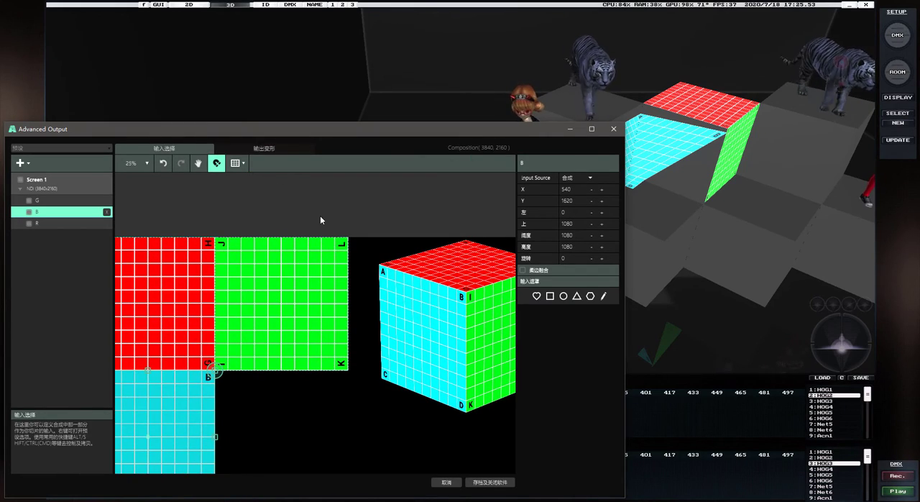
{"action": "left_click", "coordinate": [265, 148]}
{"action": "scroll", "coordinate": [356, 281], "scroll_direction": "up", "scroll_amount": 10}
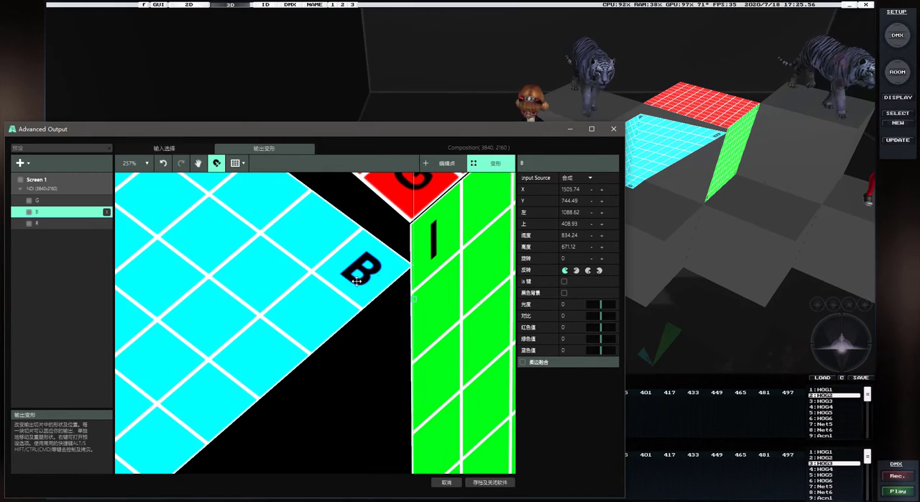
{"action": "left_click_drag", "start_coordinate": [378, 267], "coordinate": [359, 231]}
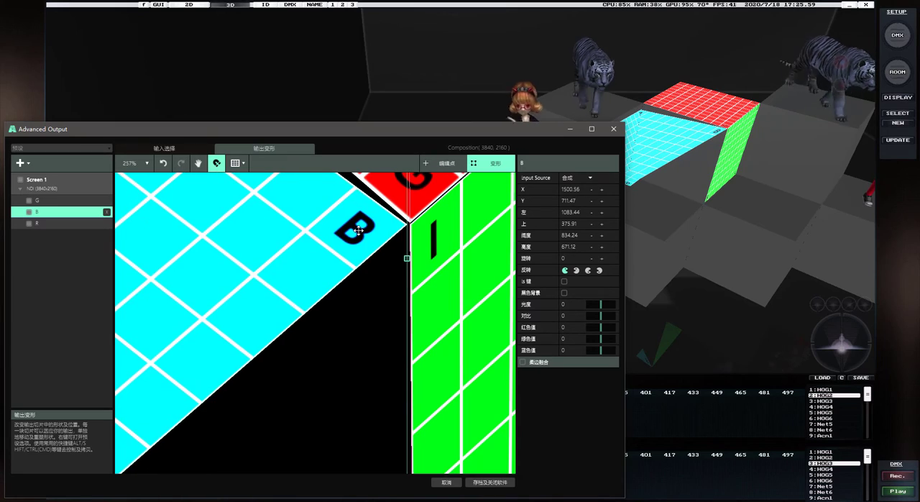
{"action": "scroll", "coordinate": [359, 230], "scroll_direction": "down", "scroll_amount": 10}
{"action": "scroll", "coordinate": [278, 212], "scroll_direction": "up", "scroll_amount": 2}
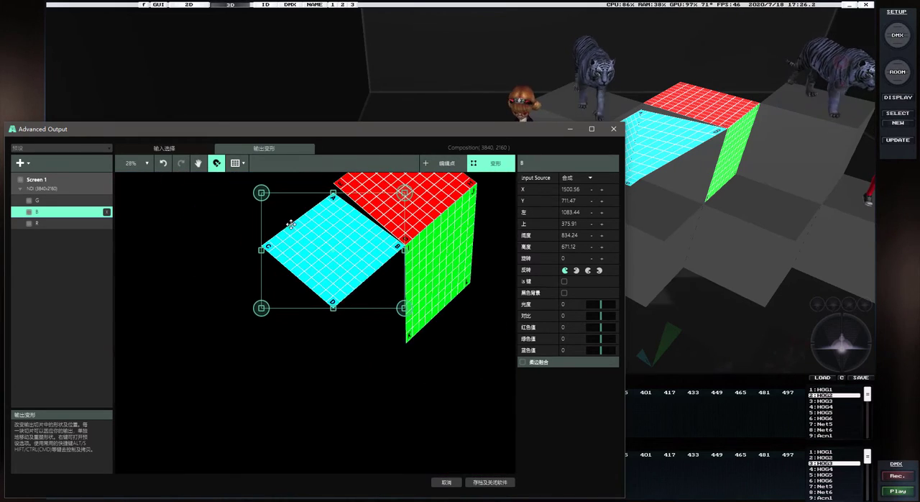
Switch the B slice to point editing and move corner D onto the green corner K, at about X 1920, Y 1258
{"action": "left_click", "coordinate": [447, 160]}
{"action": "scroll", "coordinate": [338, 325], "scroll_direction": "up", "scroll_amount": 5}
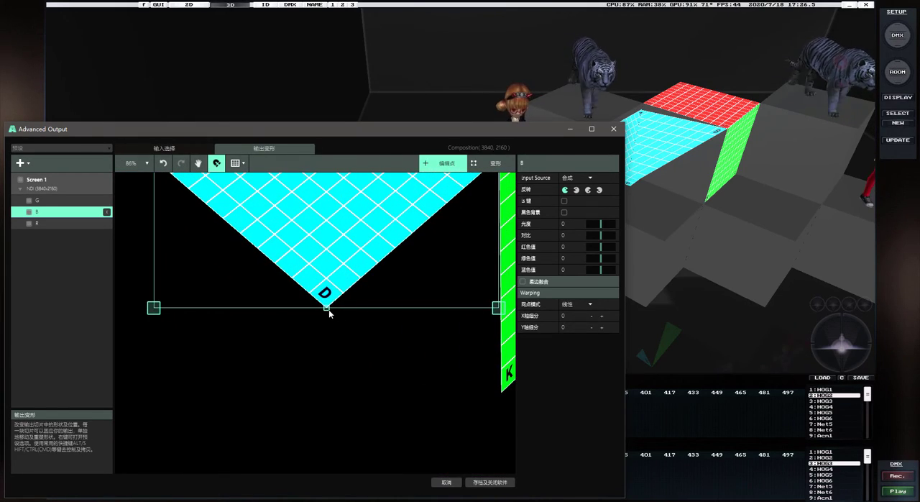
{"action": "left_click_drag", "start_coordinate": [329, 310], "coordinate": [500, 396]}
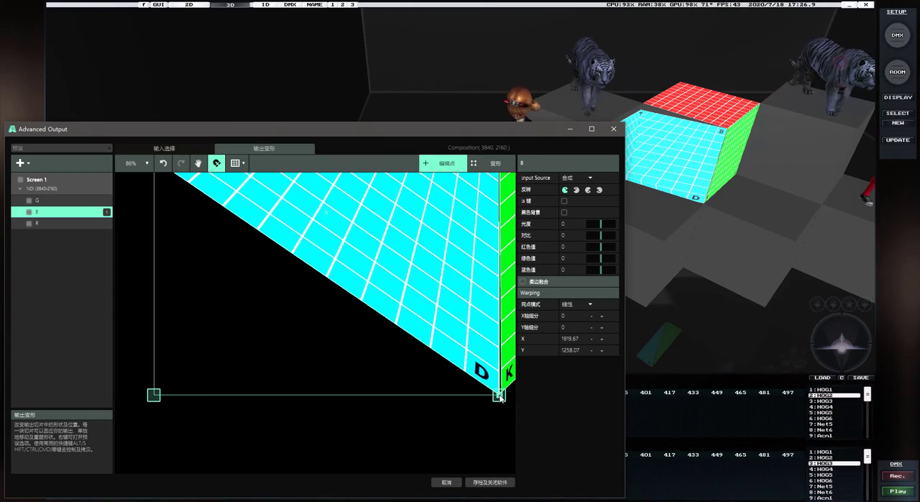
Move the B slice's corner A up to the red slice's corner E, at about X 1504, Y 325
{"action": "scroll", "coordinate": [432, 399], "scroll_direction": "down", "scroll_amount": 4}
{"action": "scroll", "coordinate": [346, 266], "scroll_direction": "up", "scroll_amount": 6}
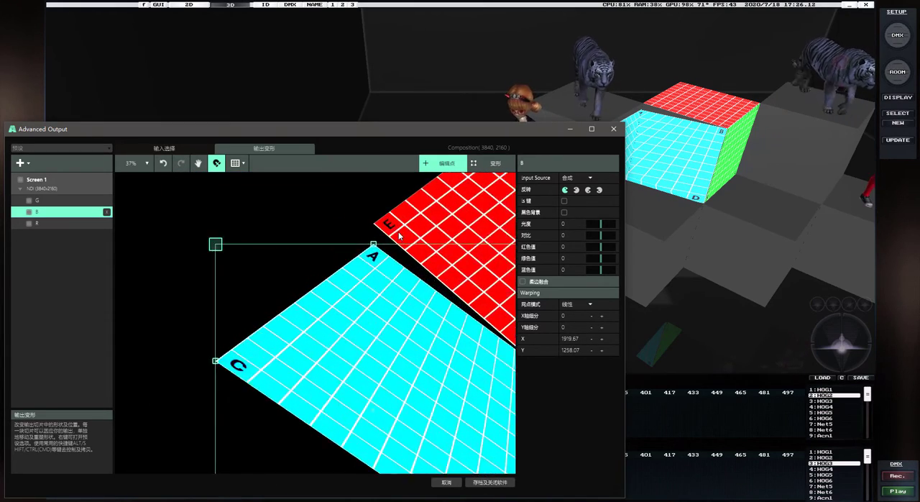
{"action": "scroll", "coordinate": [346, 267], "scroll_direction": "up", "scroll_amount": 3}
{"action": "scroll", "coordinate": [344, 301], "scroll_direction": "down", "scroll_amount": 3}
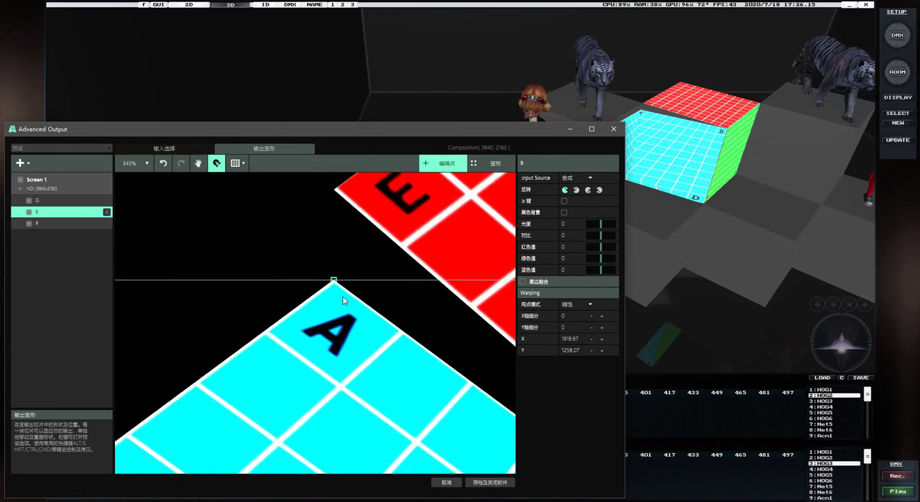
{"action": "left_click_drag", "start_coordinate": [335, 281], "coordinate": [336, 197]}
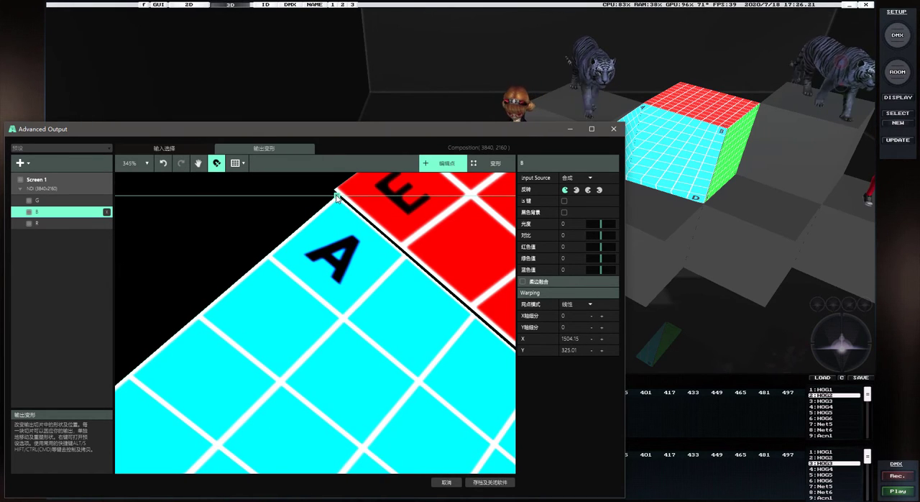
Move the B slice's corner C onto the cube's lower corner, at about X 1544, Y 909
{"action": "scroll", "coordinate": [337, 195], "scroll_direction": "down", "scroll_amount": 10}
{"action": "left_click_drag", "start_coordinate": [207, 322], "coordinate": [344, 365]}
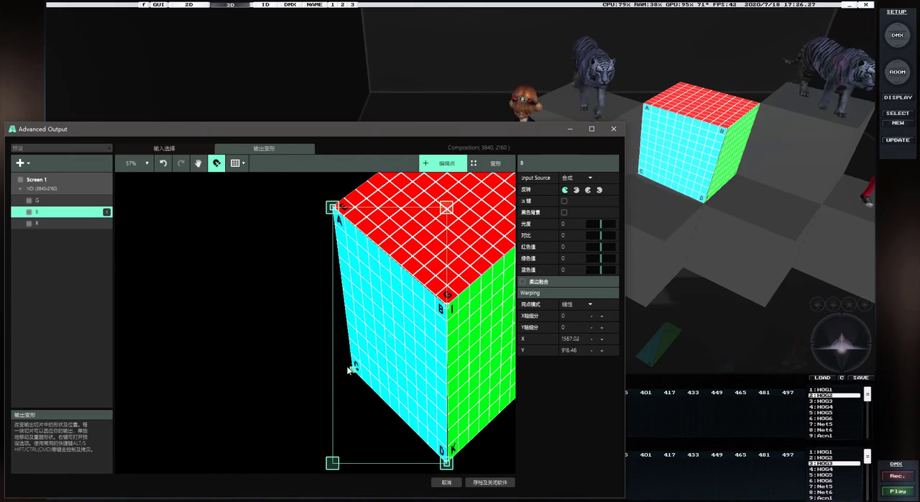
{"action": "mouse_move", "coordinate": [843, 349]}
{"action": "left_mouse_down"}
{"action": "mouse_move", "coordinate": [840, 334]}
{"action": "mouse_move", "coordinate": [840, 353]}
{"action": "mouse_move", "coordinate": [828, 347]}
{"action": "left_mouse_up"}
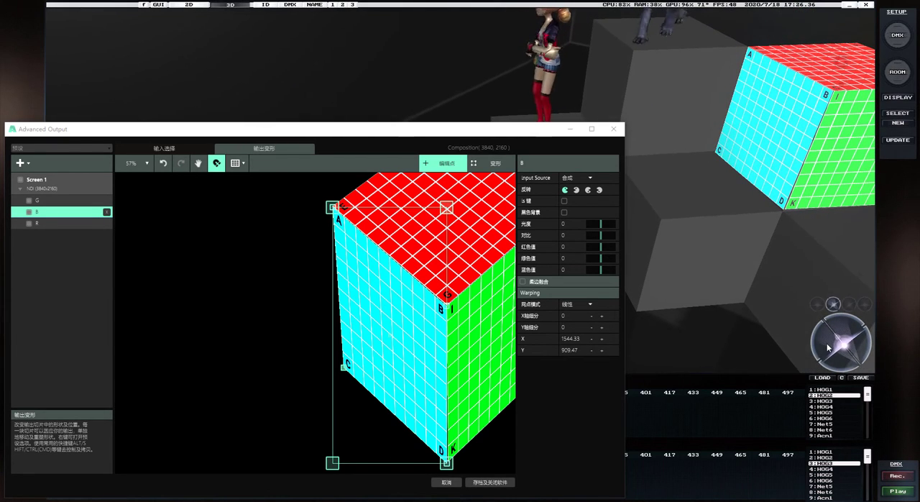
Close the gap at the cube's lowest corner by aligning B's corner D and G's corner K, with K at about X 1922, Y 1254
{"action": "scroll", "coordinate": [458, 466], "scroll_direction": "up", "scroll_amount": 5}
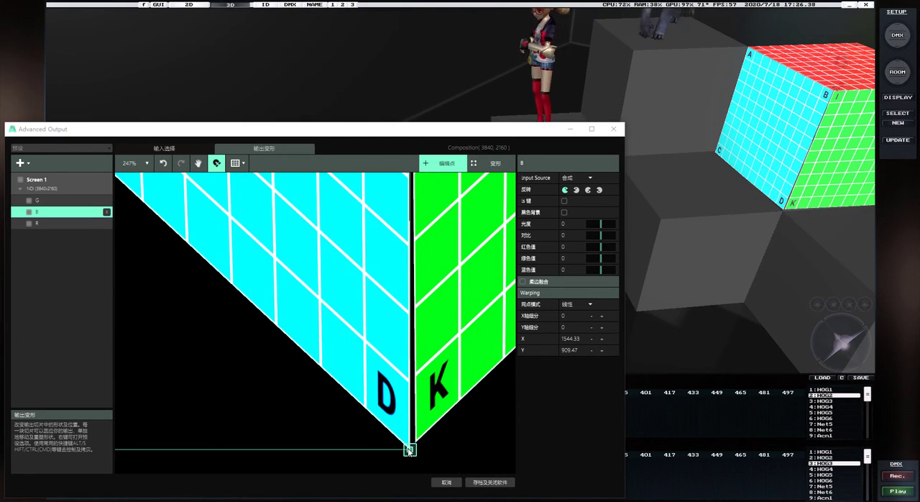
{"action": "left_click_drag", "start_coordinate": [409, 451], "coordinate": [416, 445]}
{"action": "left_click", "coordinate": [430, 430]}
{"action": "scroll", "coordinate": [403, 340], "scroll_direction": "down", "scroll_amount": 10}
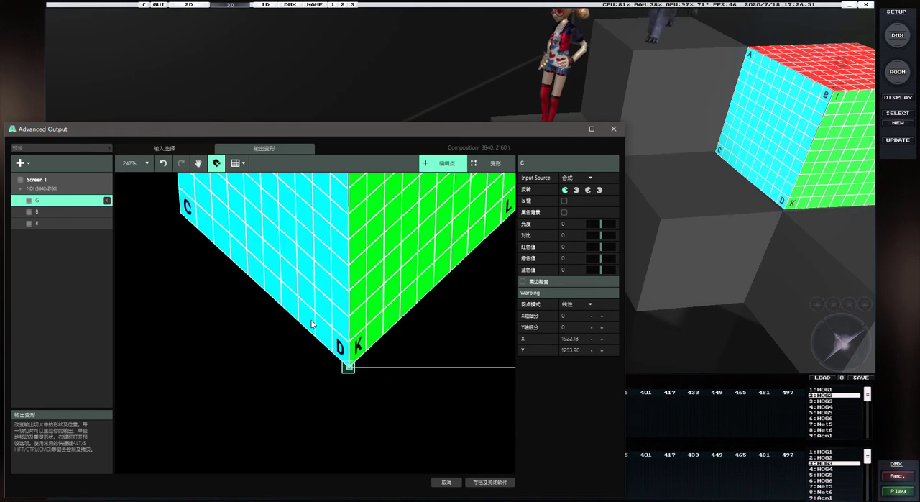
{"action": "scroll", "coordinate": [234, 247], "scroll_direction": "up", "scroll_amount": 3}
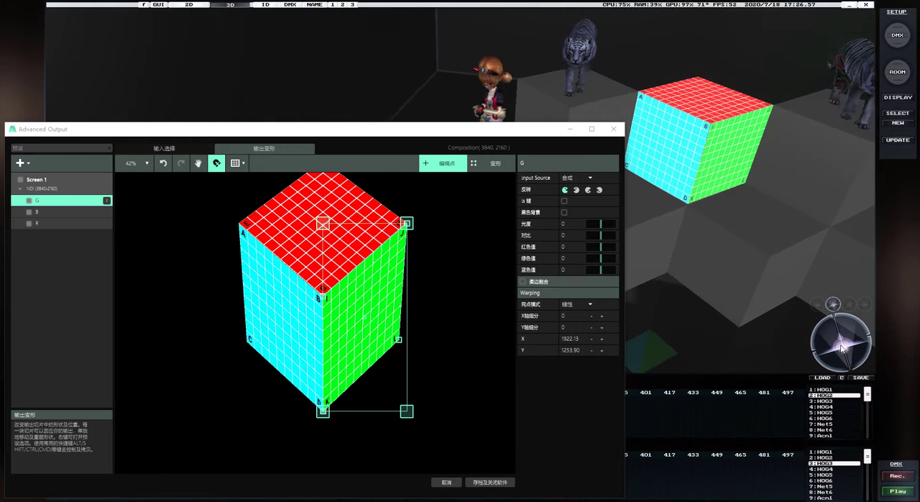
{"action": "left_click", "coordinate": [338, 249]}
{"action": "left_click", "coordinate": [296, 301]}
{"action": "left_click", "coordinate": [354, 298]}
{"action": "left_click", "coordinate": [329, 269]}
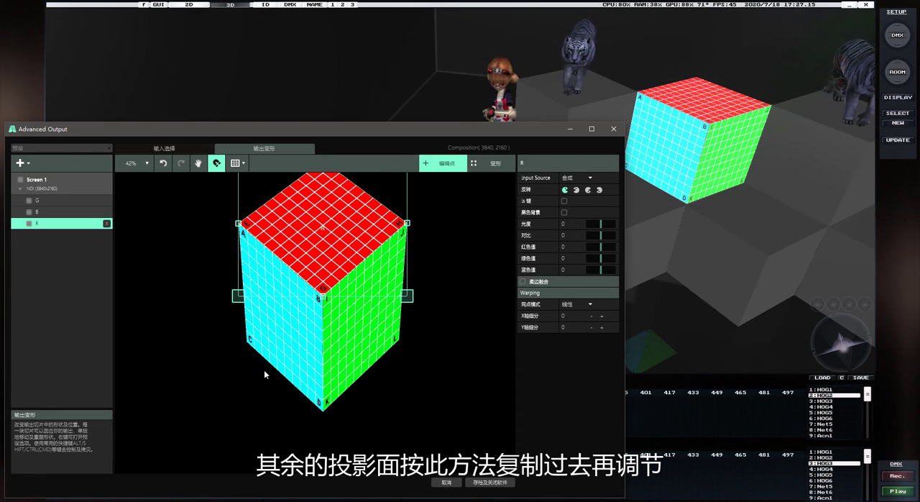
{"action": "left_click", "coordinate": [310, 344]}
{"action": "left_click", "coordinate": [327, 338]}
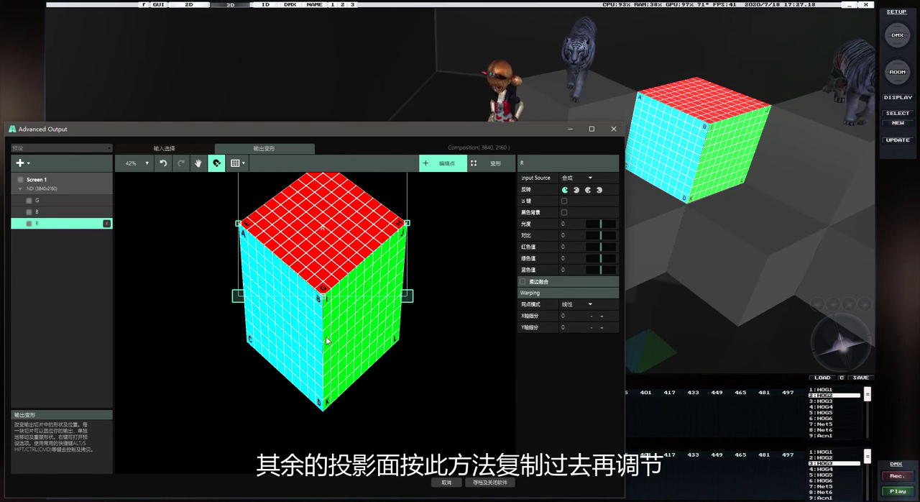
Duplicate the G, B and R slices together and place the copies as a second cube at about X 1502, Y 1580
{"action": "left_click", "coordinate": [54, 201]}
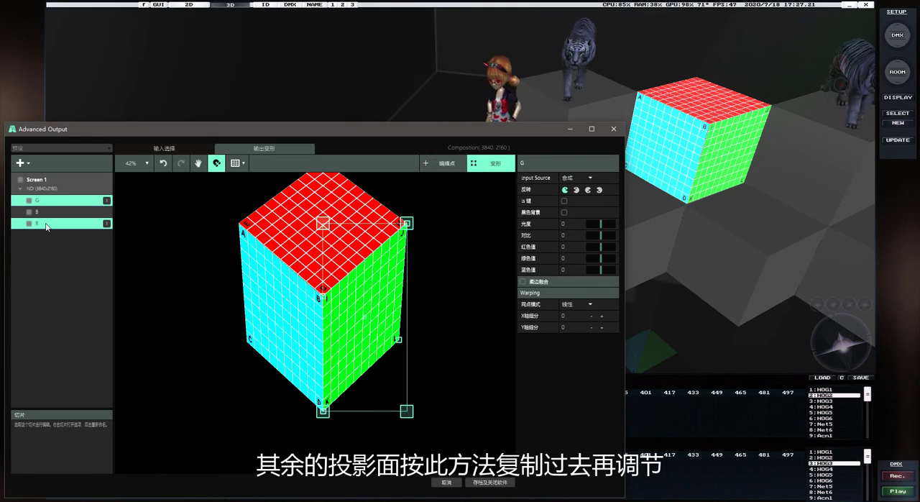
{"action": "left_click", "coordinate": [59, 224], "text": "shift"}
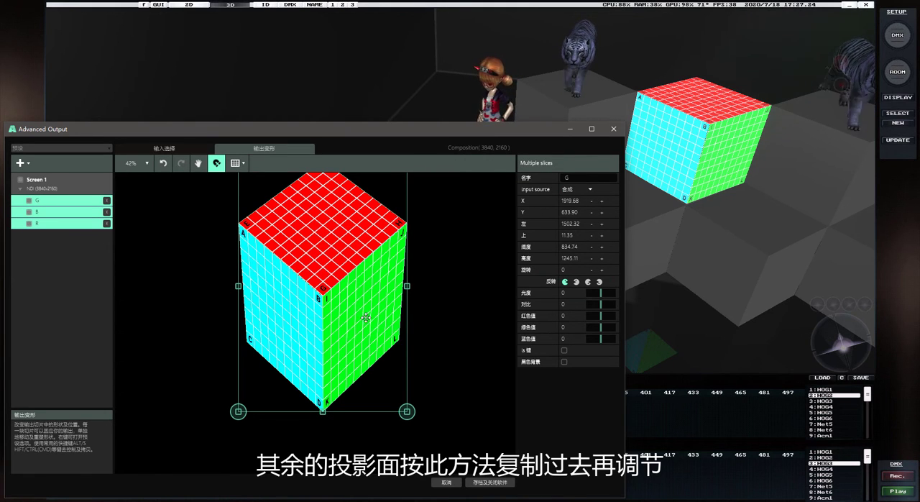
{"action": "right_click", "coordinate": [285, 321]}
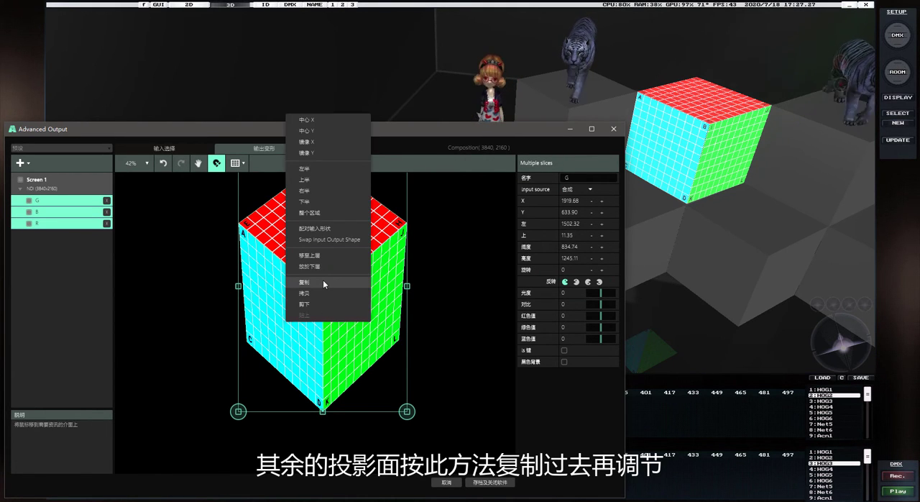
{"action": "left_click", "coordinate": [323, 280]}
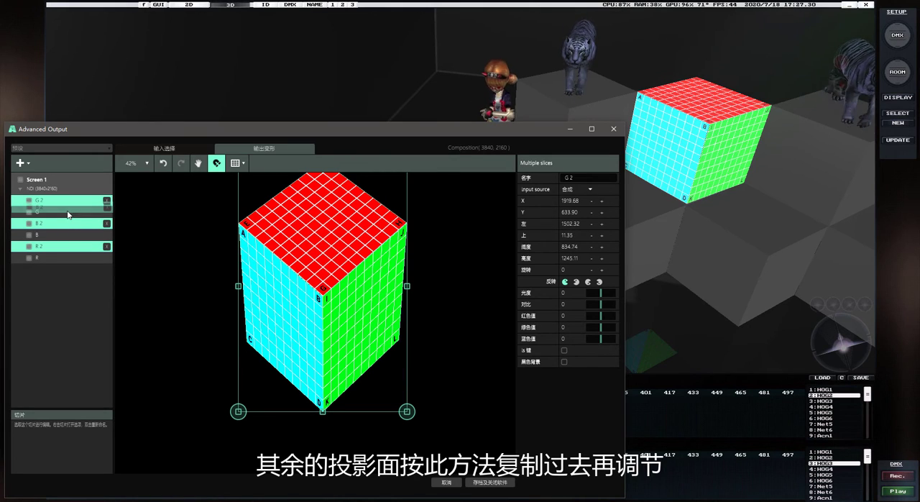
{"action": "left_click_drag", "start_coordinate": [294, 324], "coordinate": [209, 501]}
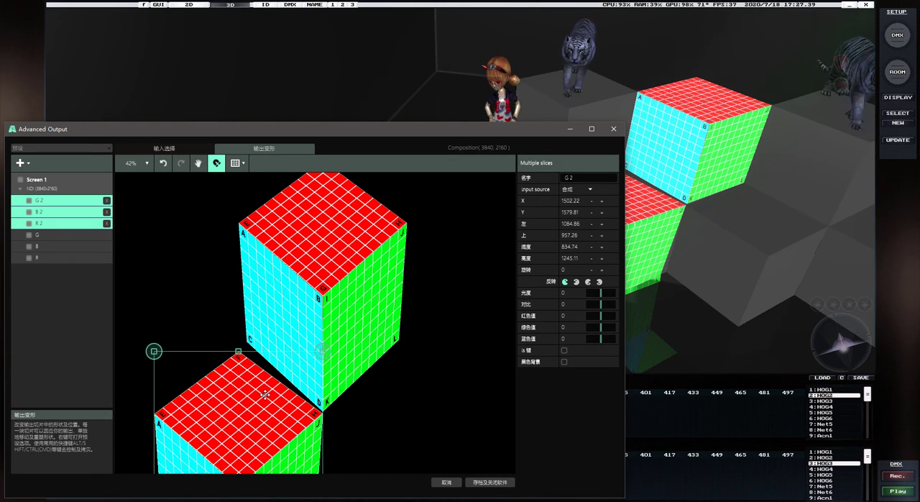
Duplicate the second cube's three slices and place the copies beside it as a third cube at about X 2343, Y 1573
{"action": "right_click", "coordinate": [228, 403]}
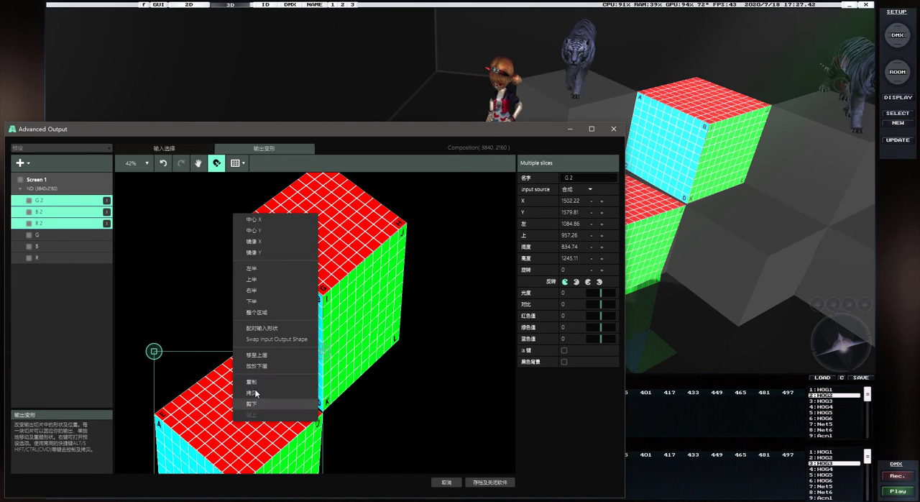
{"action": "left_click", "coordinate": [264, 378]}
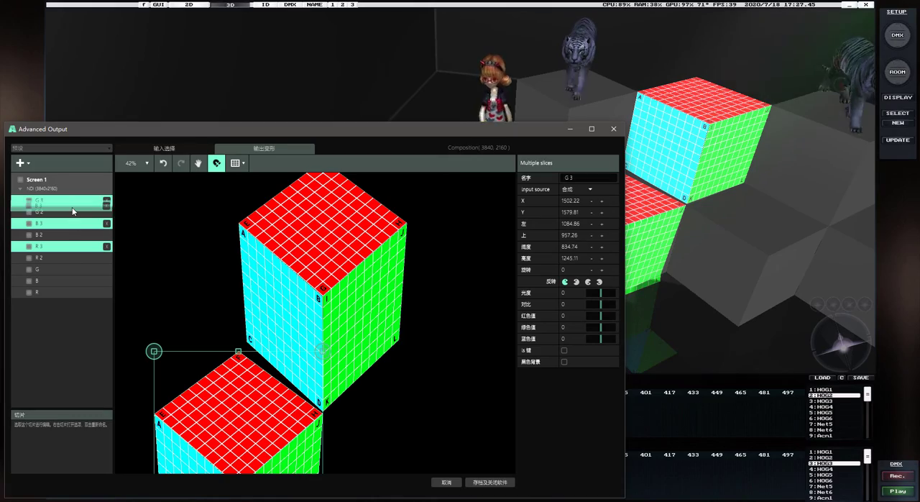
{"action": "left_click_drag", "start_coordinate": [286, 430], "coordinate": [456, 430]}
{"action": "scroll", "coordinate": [397, 222], "scroll_direction": "up", "scroll_amount": 5}
{"action": "scroll", "coordinate": [396, 223], "scroll_direction": "up", "scroll_amount": 3}
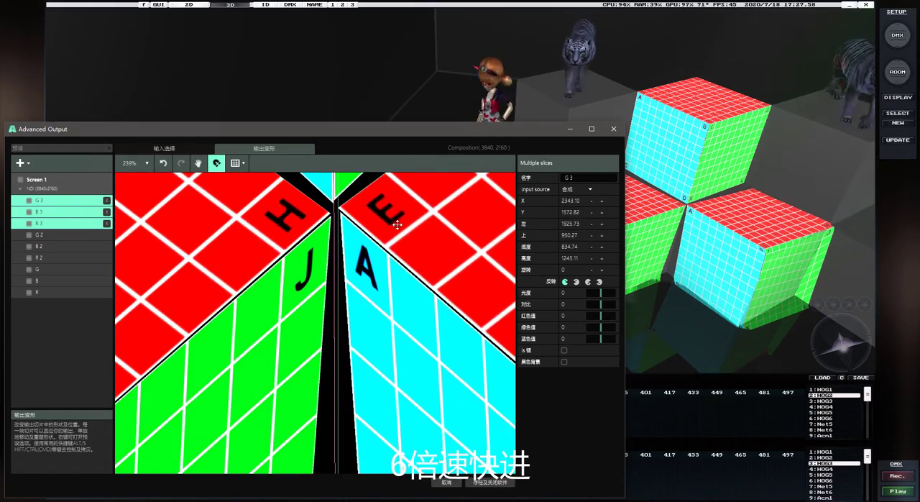
{"action": "scroll", "coordinate": [220, 246], "scroll_direction": "down", "scroll_amount": 10}
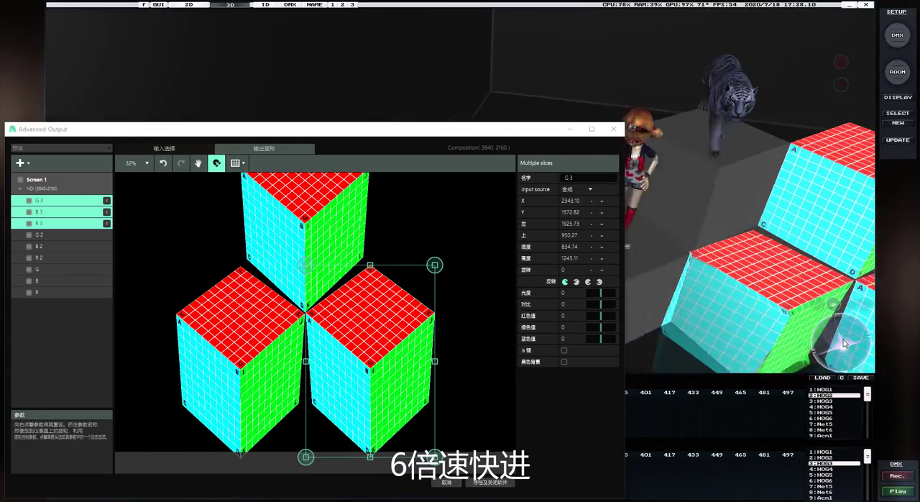
Switch the B 2 slice to point editing and move its corner C to about X 1186, Y 1731, fitting the cube's outer edge
{"action": "scroll", "coordinate": [262, 269], "scroll_direction": "up", "scroll_amount": 2}
{"action": "left_click", "coordinate": [262, 269]}
{"action": "scroll", "coordinate": [281, 268], "scroll_direction": "up", "scroll_amount": 5}
{"action": "left_click", "coordinate": [443, 163]}
{"action": "left_click_drag", "start_coordinate": [148, 249], "coordinate": [173, 217]}
{"action": "left_click_drag", "start_coordinate": [437, 464], "coordinate": [441, 460]}
{"action": "scroll", "coordinate": [348, 434], "scroll_direction": "down", "scroll_amount": 9}
{"action": "scroll", "coordinate": [302, 453], "scroll_direction": "up", "scroll_amount": 5}
{"action": "left_click", "coordinate": [360, 409]}
{"action": "left_click_drag", "start_coordinate": [299, 278], "coordinate": [320, 274]}
{"action": "left_click", "coordinate": [342, 277]}
{"action": "left_click", "coordinate": [329, 331]}
{"action": "scroll", "coordinate": [309, 278], "scroll_direction": "up", "scroll_amount": 8}
{"action": "scroll", "coordinate": [324, 283], "scroll_direction": "down", "scroll_amount": 10}
{"action": "scroll", "coordinate": [336, 384], "scroll_direction": "up", "scroll_amount": 3}
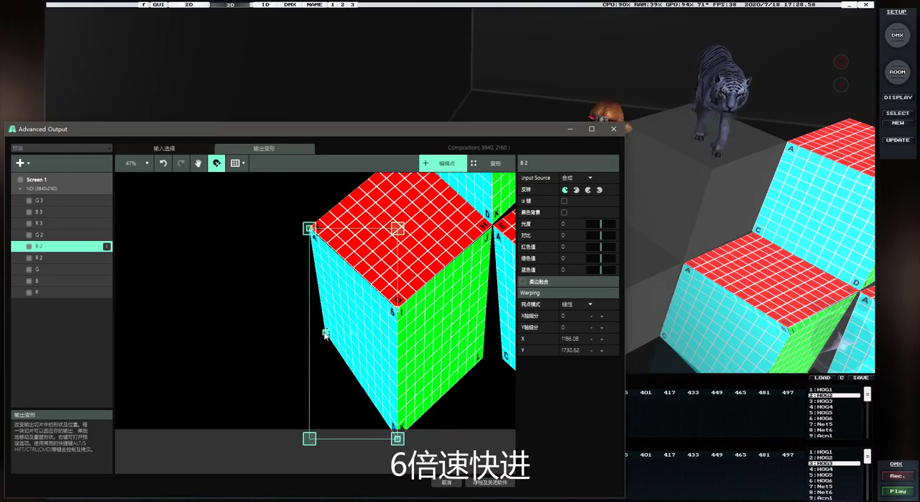
Lower B 2's corner B to about X 1483, Y 1700, and G 2's corner I to about X 1517, Y 1699
{"action": "scroll", "coordinate": [325, 334], "scroll_direction": "up", "scroll_amount": 2}
{"action": "left_click", "coordinate": [830, 354]}
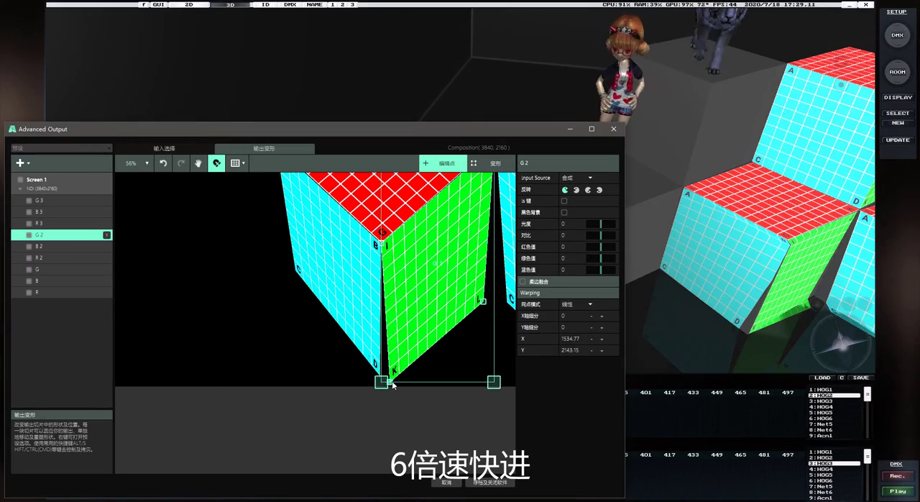
{"action": "left_click", "coordinate": [387, 248]}
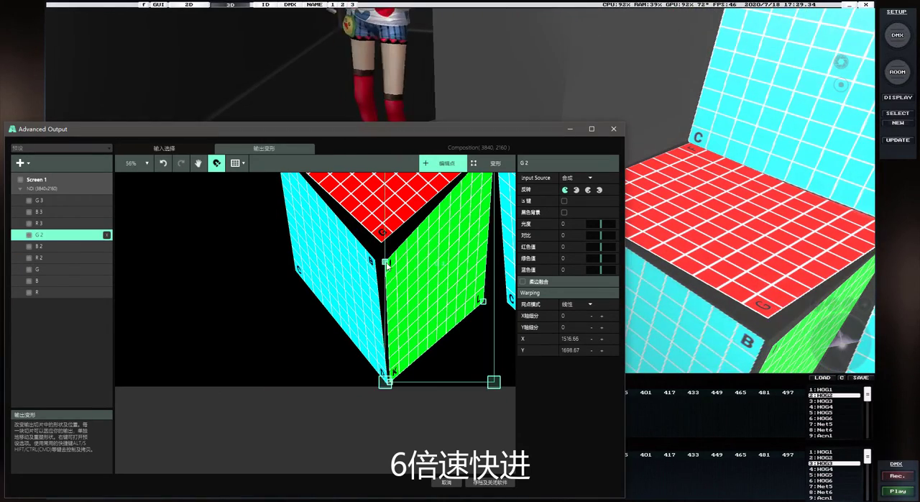
Close the second cube's front corner by moving R 2's corner G to about X 1488, Y 1683, and G 2's I to about X 1482, Y 1693
{"action": "scroll", "coordinate": [387, 265], "scroll_direction": "up", "scroll_amount": 5}
{"action": "left_click", "coordinate": [385, 256]}
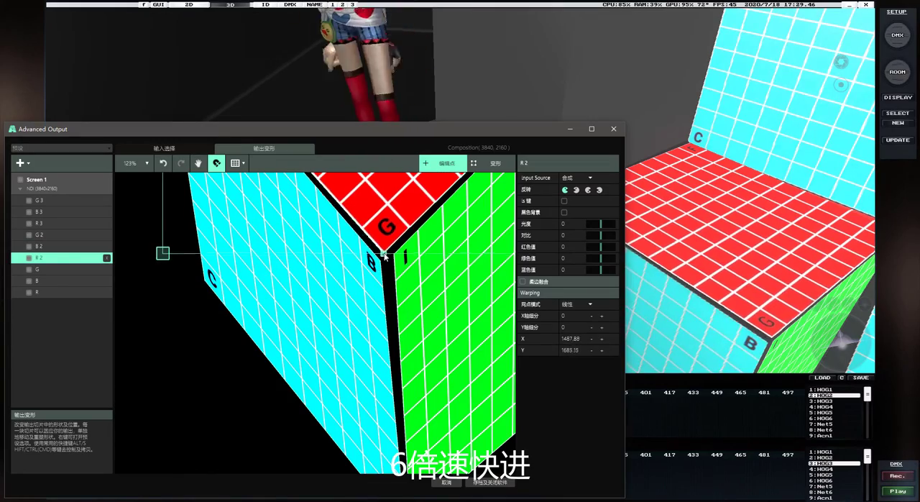
{"action": "left_click_drag", "start_coordinate": [842, 343], "coordinate": [836, 345]}
{"action": "left_click", "coordinate": [401, 261]}
{"action": "left_click_drag", "start_coordinate": [394, 255], "coordinate": [381, 258]}
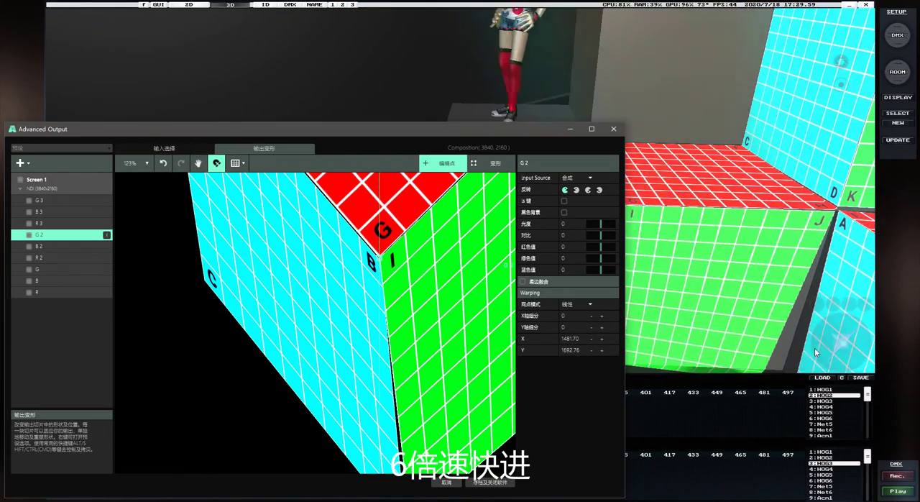
Close the gap between B 2's corner D and G 2's corner K at the second cube's lowest corner
{"action": "left_click_drag", "start_coordinate": [842, 342], "coordinate": [843, 354]}
{"action": "left_click", "coordinate": [402, 282]}
{"action": "scroll", "coordinate": [360, 373], "scroll_direction": "down", "scroll_amount": 4}
{"action": "scroll", "coordinate": [376, 460], "scroll_direction": "up", "scroll_amount": 7}
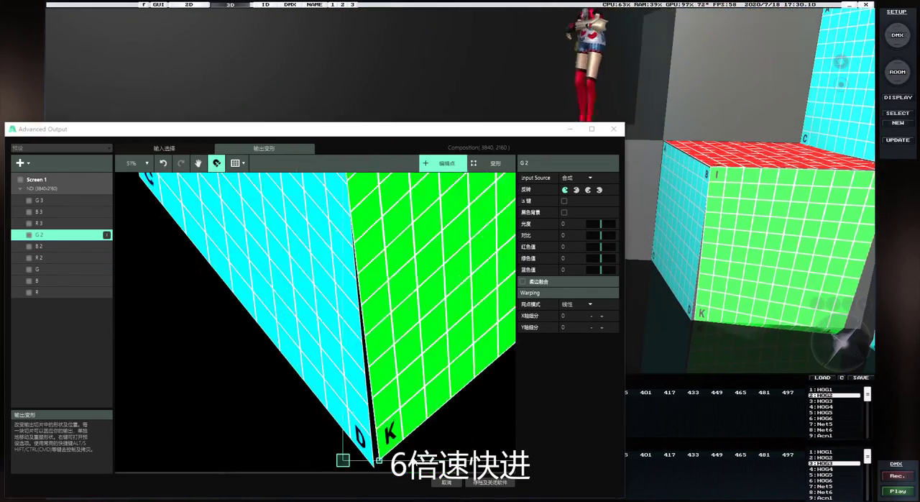
{"action": "left_click_drag", "start_coordinate": [372, 469], "coordinate": [368, 471]}
Raise the G 2 slice's corner L to fit the second cube's lower corner beside the third cube
{"action": "scroll", "coordinate": [502, 386], "scroll_direction": "down", "scroll_amount": 10}
{"action": "scroll", "coordinate": [446, 361], "scroll_direction": "up", "scroll_amount": 6}
{"action": "left_click_drag", "start_coordinate": [440, 369], "coordinate": [446, 329]}
{"action": "scroll", "coordinate": [387, 339], "scroll_direction": "down", "scroll_amount": 8}
Move the B 3 slice's corner C up to the third cube's lower corner, meeting G 2's corner L in the visualizer
{"action": "left_click_drag", "start_coordinate": [849, 349], "coordinate": [843, 343]}
{"action": "left_click", "coordinate": [424, 338]}
{"action": "scroll", "coordinate": [414, 371], "scroll_direction": "up", "scroll_amount": 8}
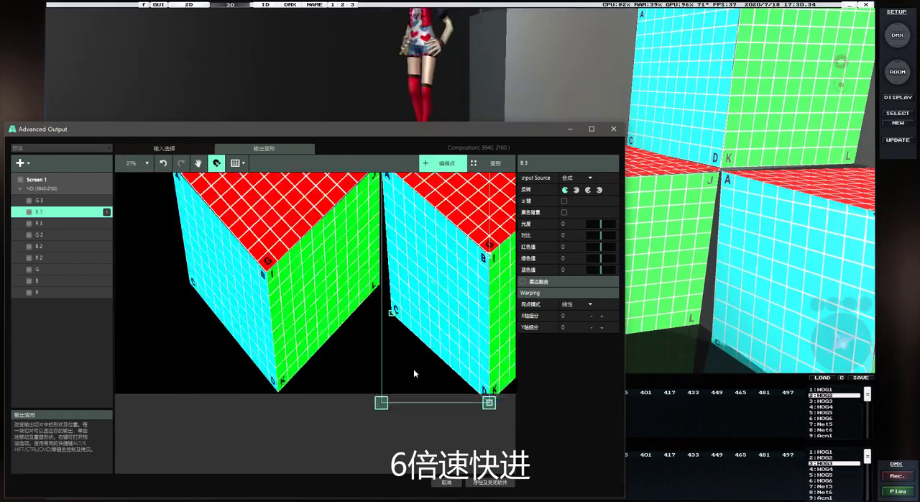
{"action": "left_click_drag", "start_coordinate": [390, 280], "coordinate": [364, 237]}
Bring B 3's corner D and G 3's corner K together at the third cube's lowest corner, with K at about X 2317, Y 2146
{"action": "scroll", "coordinate": [378, 271], "scroll_direction": "down", "scroll_amount": 2}
{"action": "scroll", "coordinate": [377, 272], "scroll_direction": "down", "scroll_amount": 4}
{"action": "scroll", "coordinate": [441, 329], "scroll_direction": "up", "scroll_amount": 6}
{"action": "left_click_drag", "start_coordinate": [429, 335], "coordinate": [423, 309]}
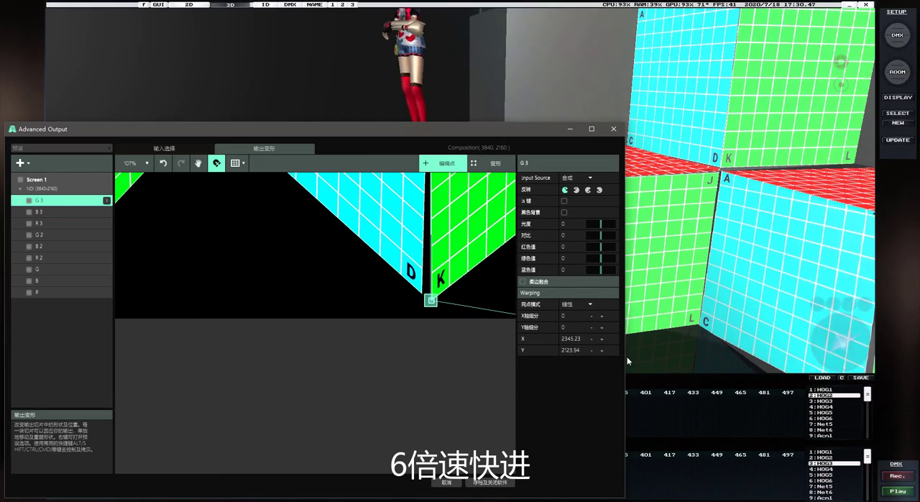
{"action": "left_click_drag", "start_coordinate": [843, 345], "coordinate": [834, 350]}
{"action": "left_click", "coordinate": [407, 263]}
{"action": "left_click_drag", "start_coordinate": [423, 295], "coordinate": [409, 309]}
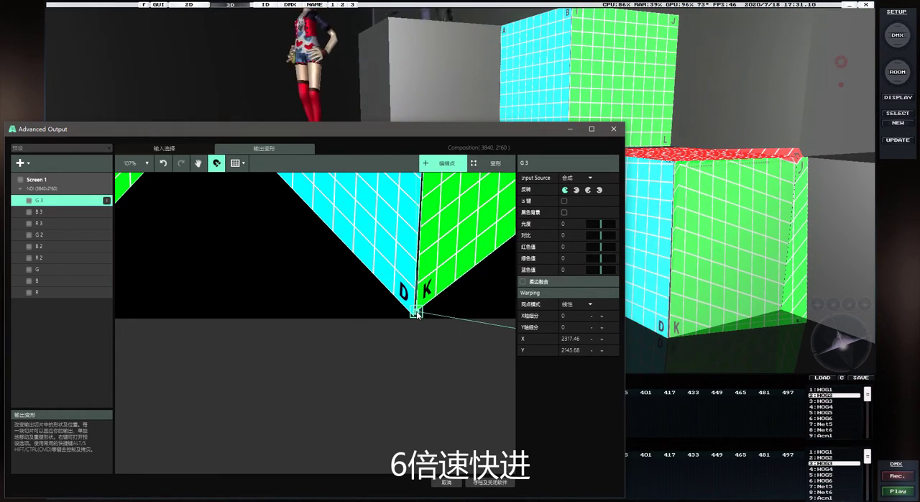
Move the G 3 slice's corner L onto the third cube's outer lower corner, at about X 2645, Y 1744
{"action": "scroll", "coordinate": [416, 316], "scroll_direction": "down", "scroll_amount": 6}
{"action": "scroll", "coordinate": [462, 253], "scroll_direction": "up", "scroll_amount": 5}
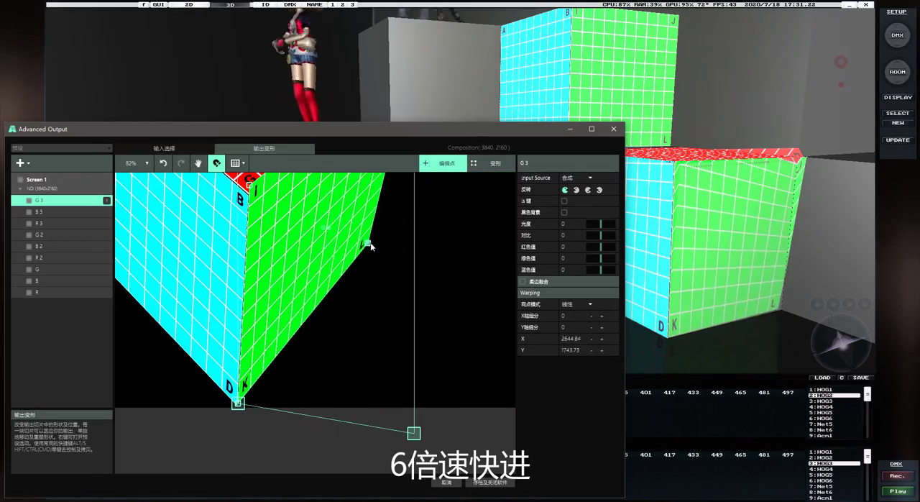